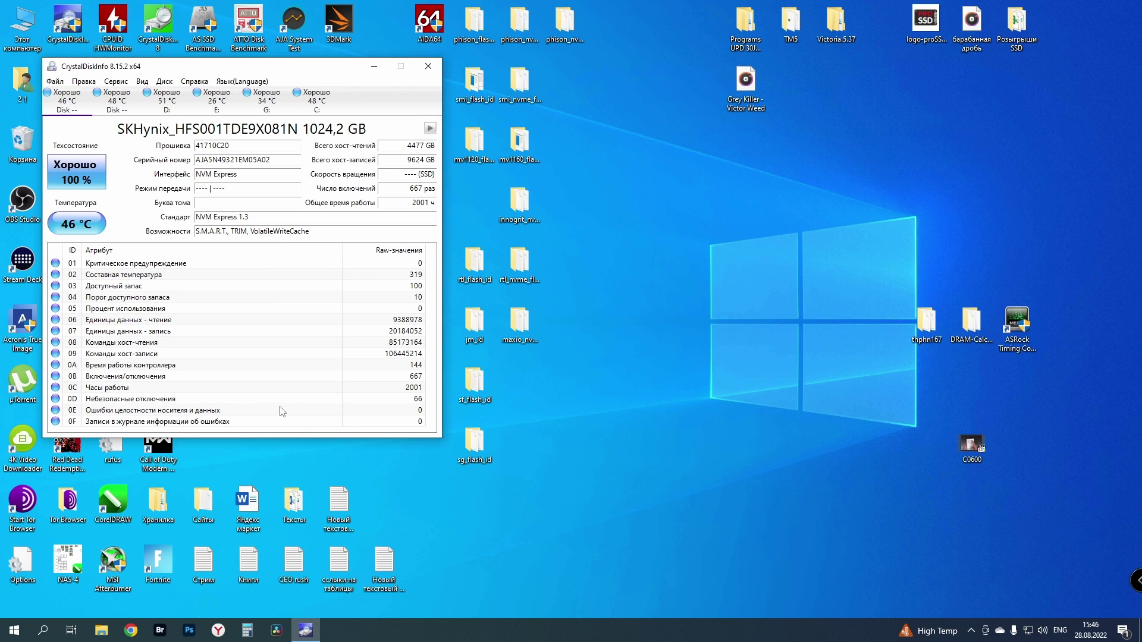
# Step: Show the health data of drive E: in CrystalDiskInfo and shorten the window to fit its attribute list
pyautogui.click(216, 102)
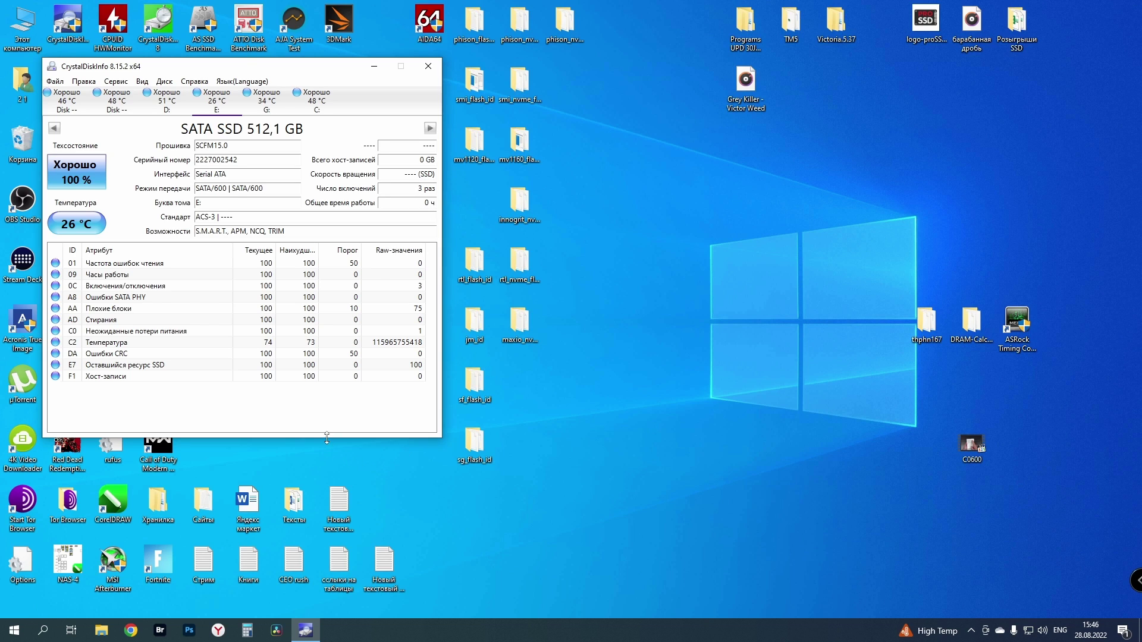
pyautogui.moveTo(327, 438); pyautogui.dragTo(335, 389)
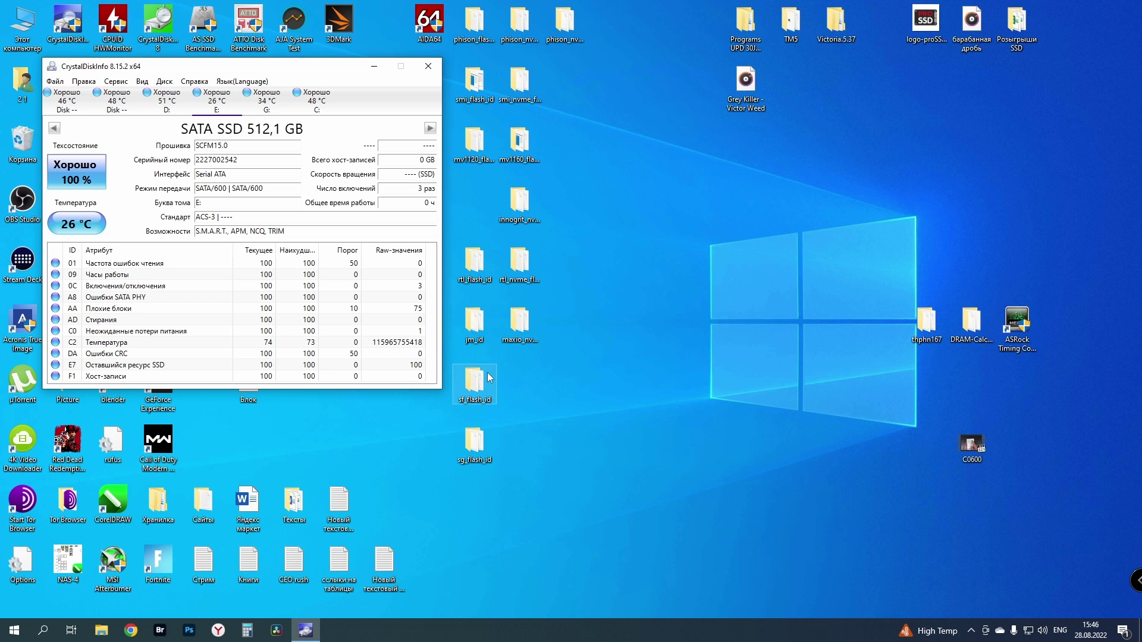
# Step: Open HWMonitor, collapse every device except the SATA SSD, and place the window beneath CrystalDiskInfo
pyautogui.doubleClick(112, 24)
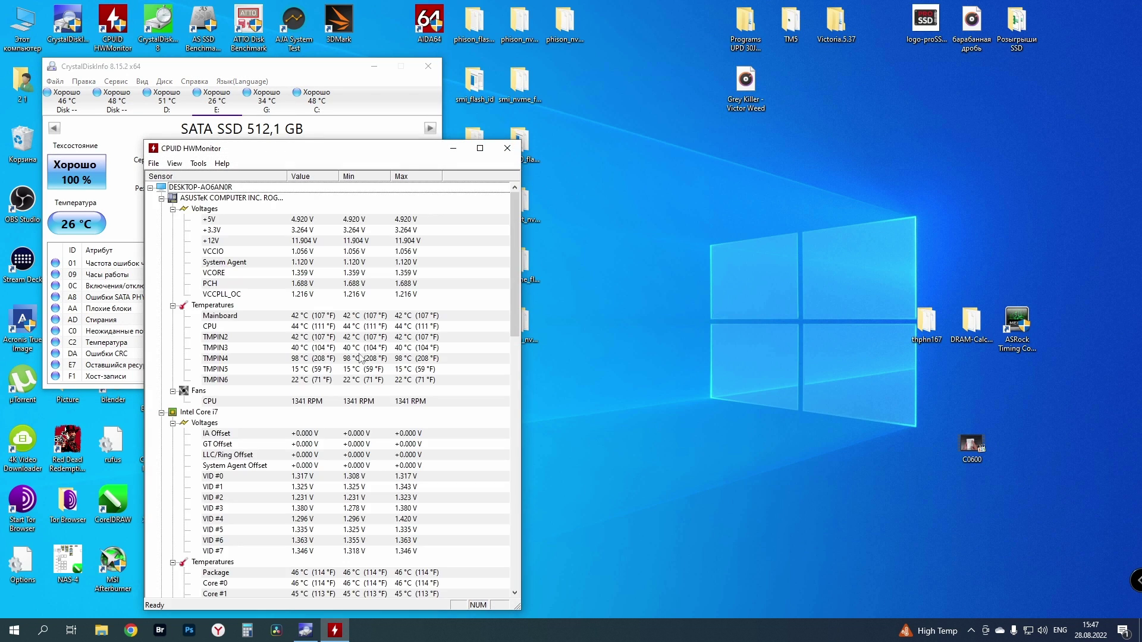
pyautogui.click(160, 199)
pyautogui.scroll(5, 161, 205)
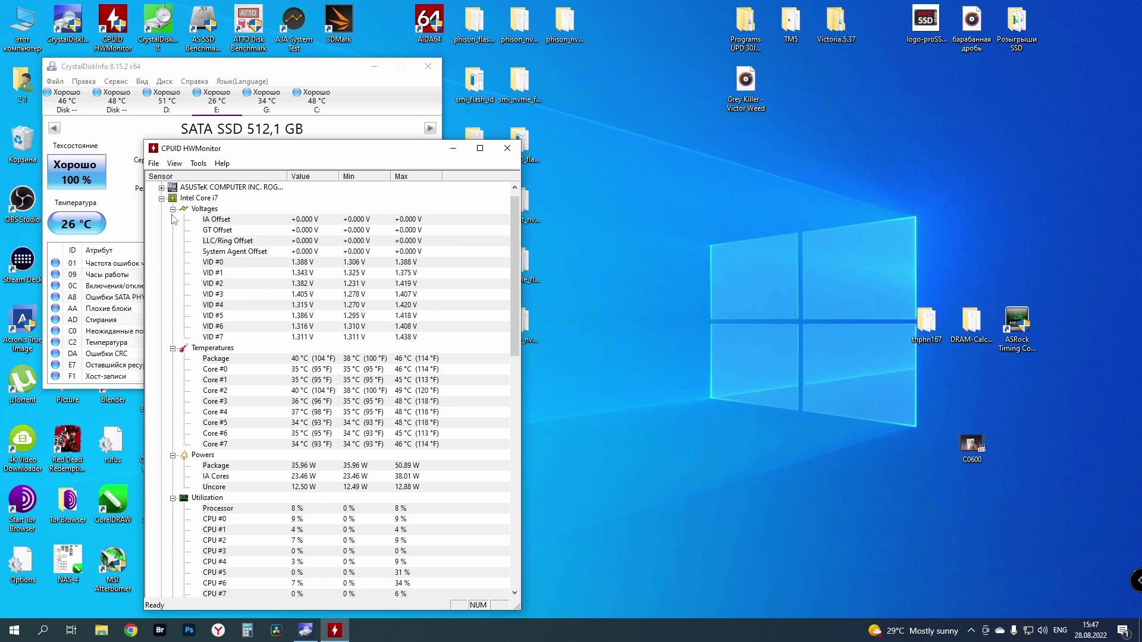
pyautogui.click(161, 209)
pyautogui.click(161, 219)
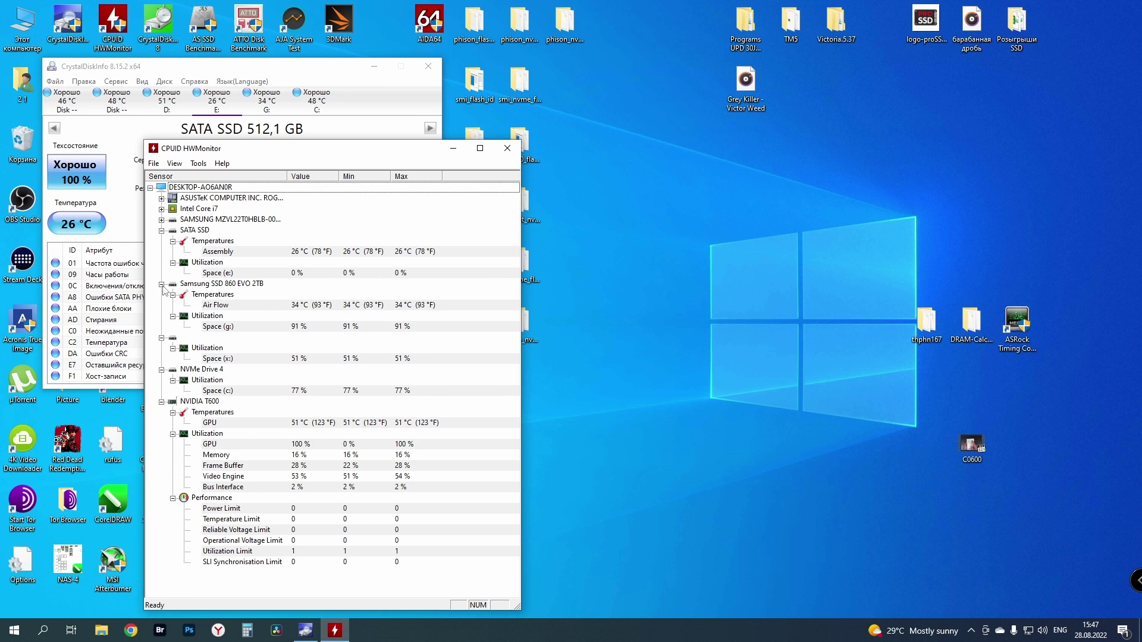
pyautogui.click(161, 284)
pyautogui.click(162, 295)
pyautogui.click(162, 305)
pyautogui.click(162, 316)
pyautogui.moveTo(330, 156); pyautogui.dragTo(237, 412)
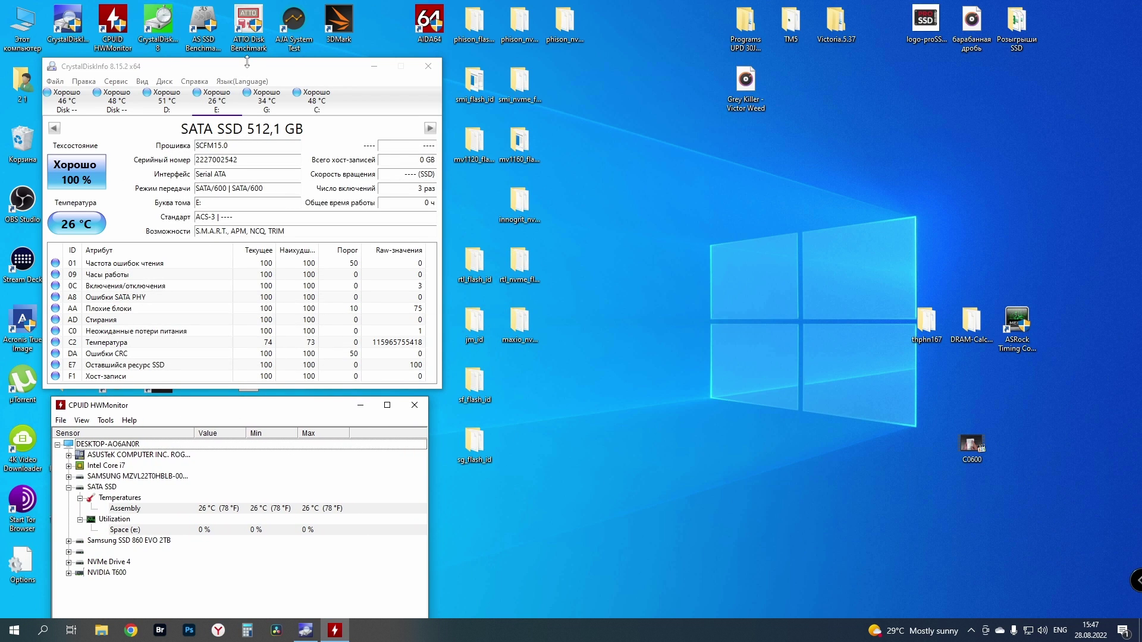
# Step: Run phison_nvme_flash_id362t1_sata from its desktop folder and select drive number 1 for the SATA SSD
pyautogui.doubleClick(564, 22)
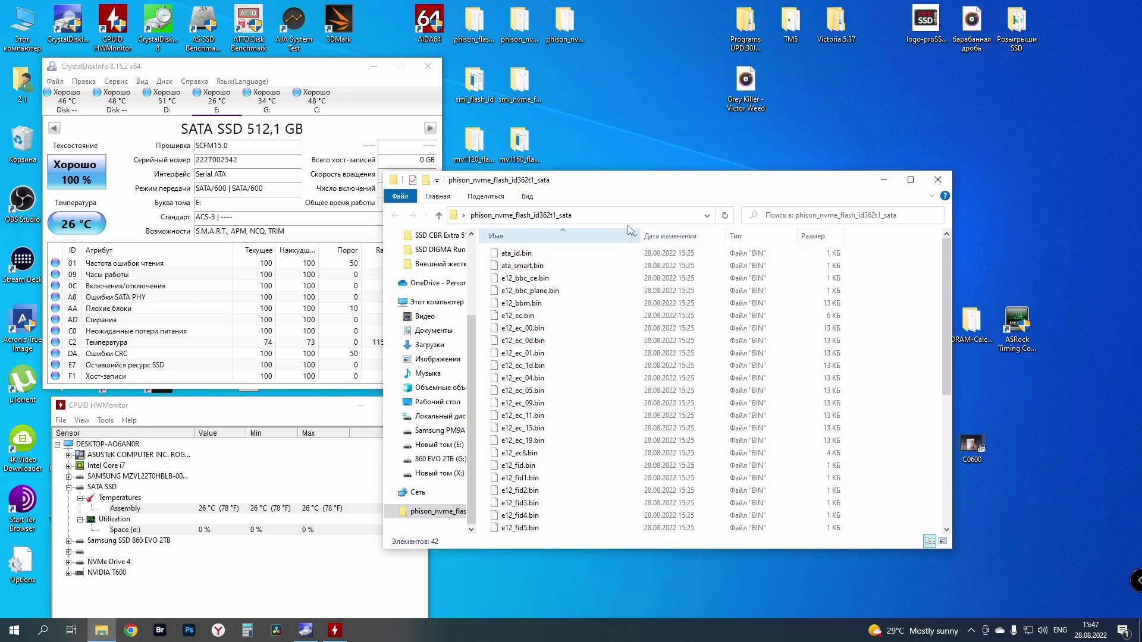
pyautogui.moveTo(648, 194); pyautogui.dragTo(811, 230)
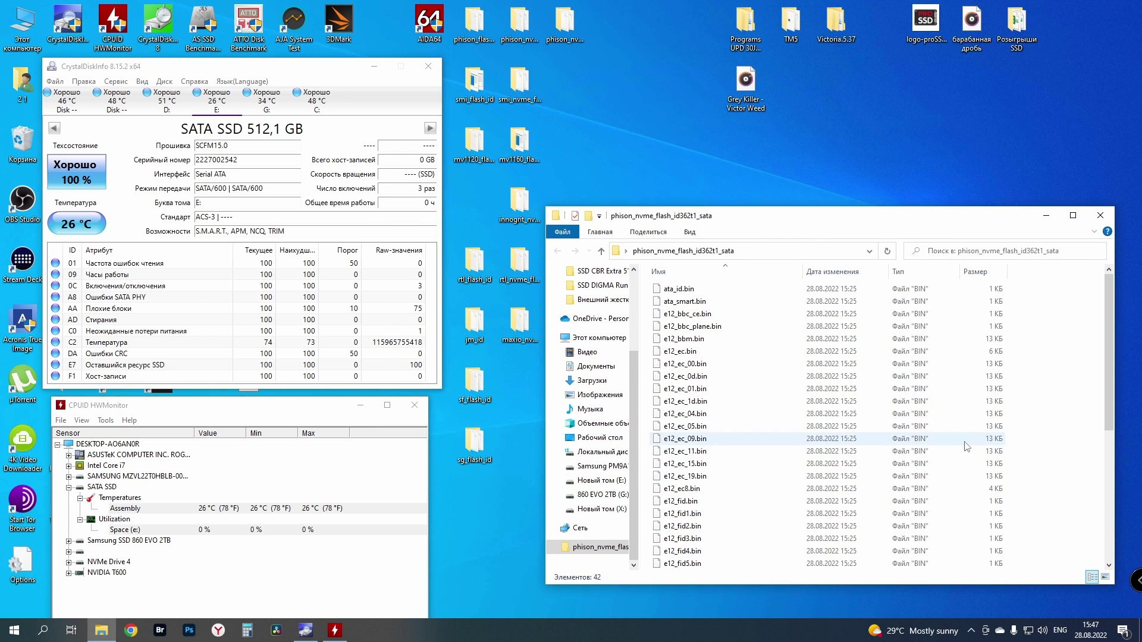
pyautogui.scroll(-7, 957, 437)
pyautogui.doubleClick(735, 567)
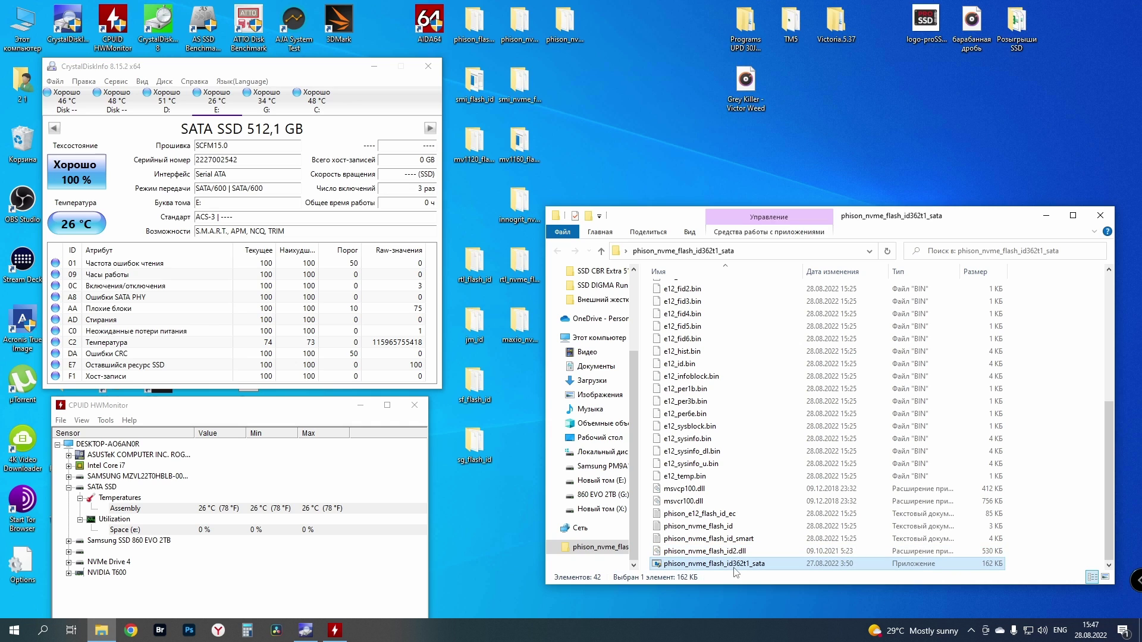
pyautogui.moveTo(410, 50); pyautogui.dragTo(834, 73)
pyautogui.write('1')
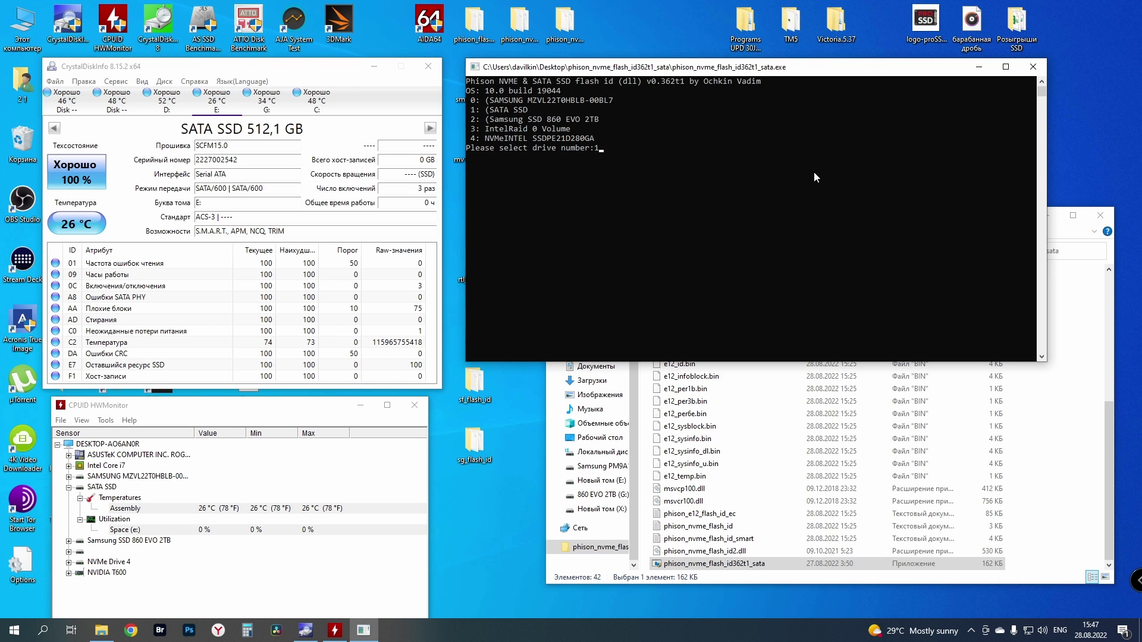
pyautogui.press('Return')
# Step: Examine the flash memory, controller and DRAM details in the utility's report, and close the utility and its folder
pyautogui.scroll(7, 683, 261)
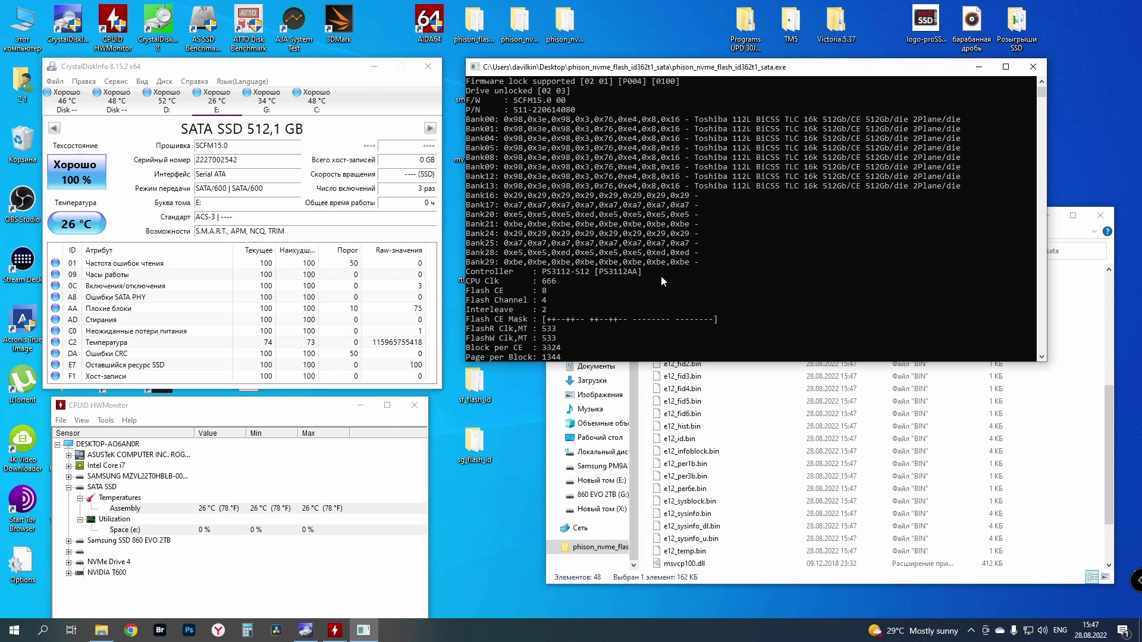
pyautogui.scroll(-2, 661, 276)
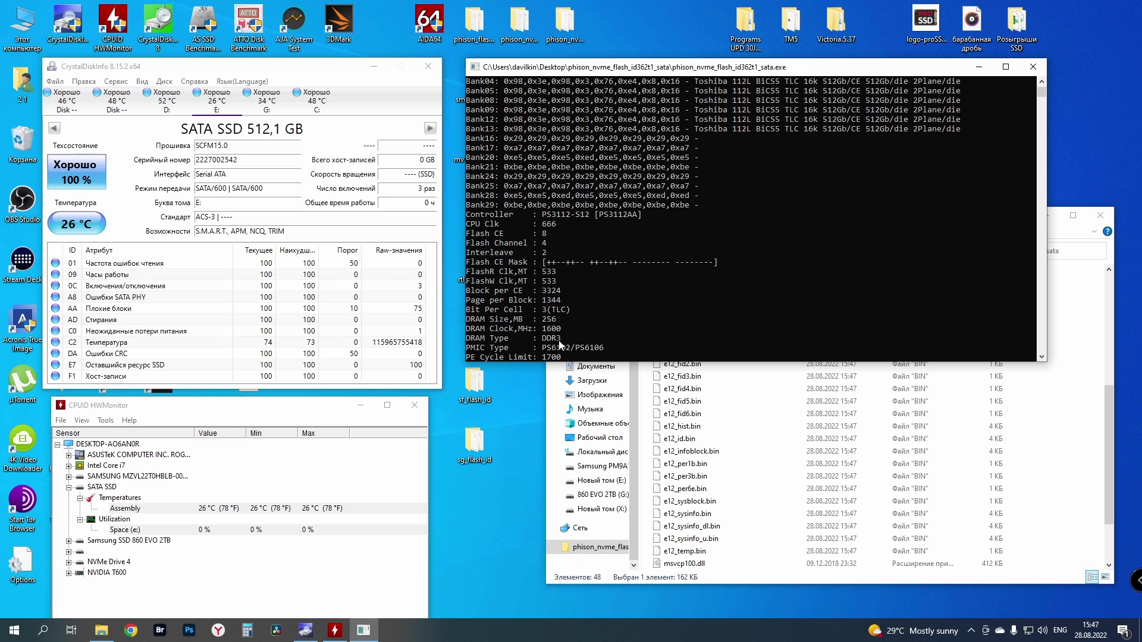
pyautogui.scroll(4, 678, 337)
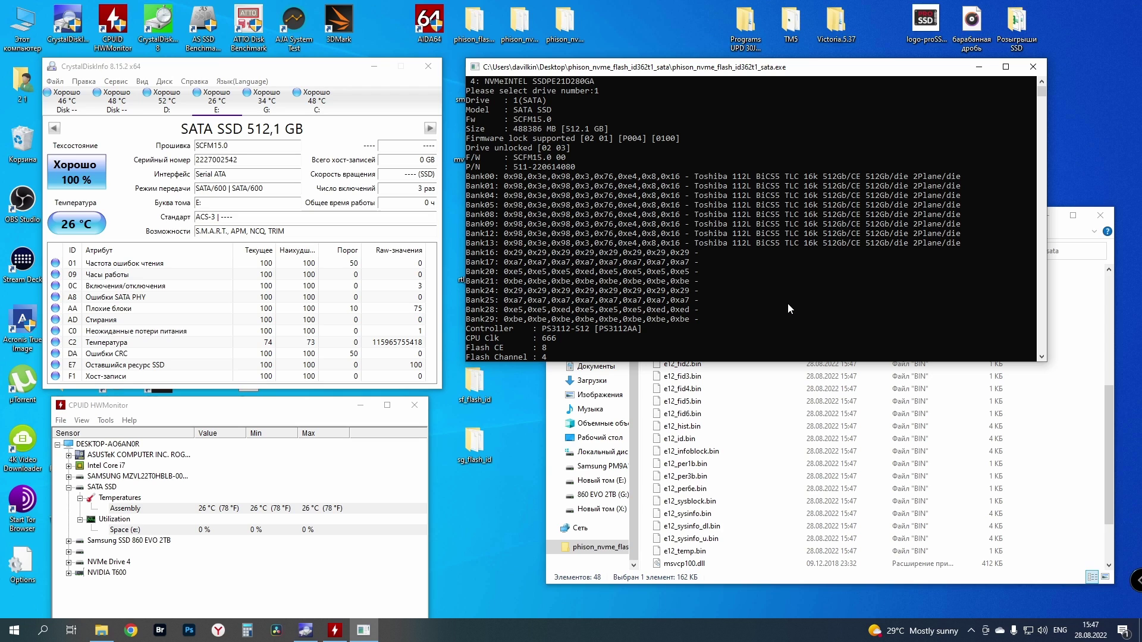
pyautogui.press('Return')
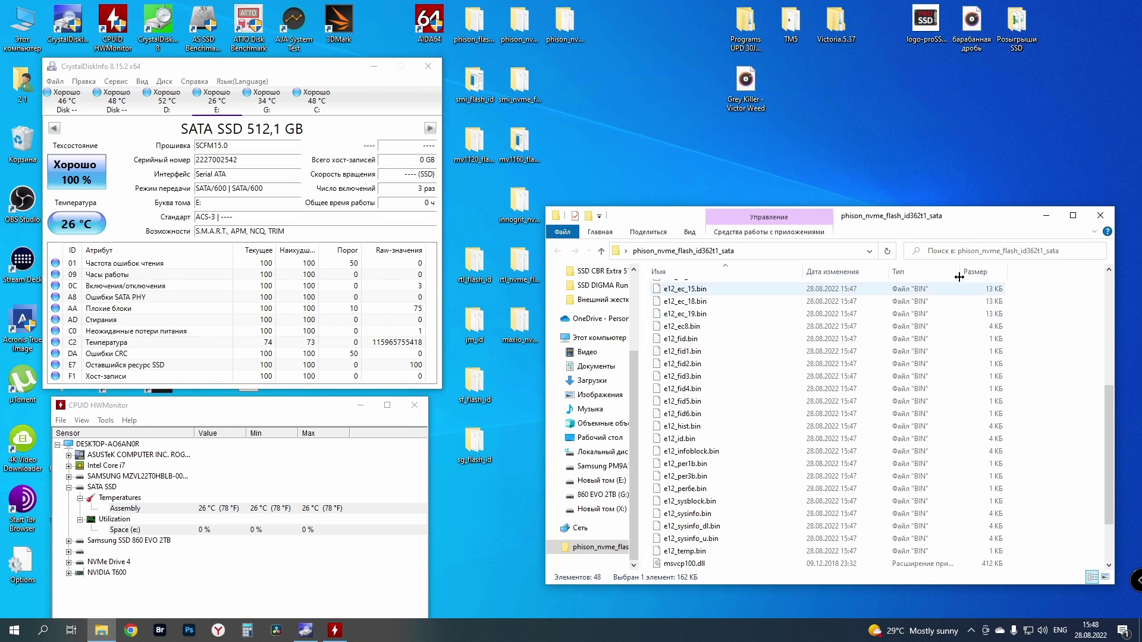
pyautogui.click(1097, 222)
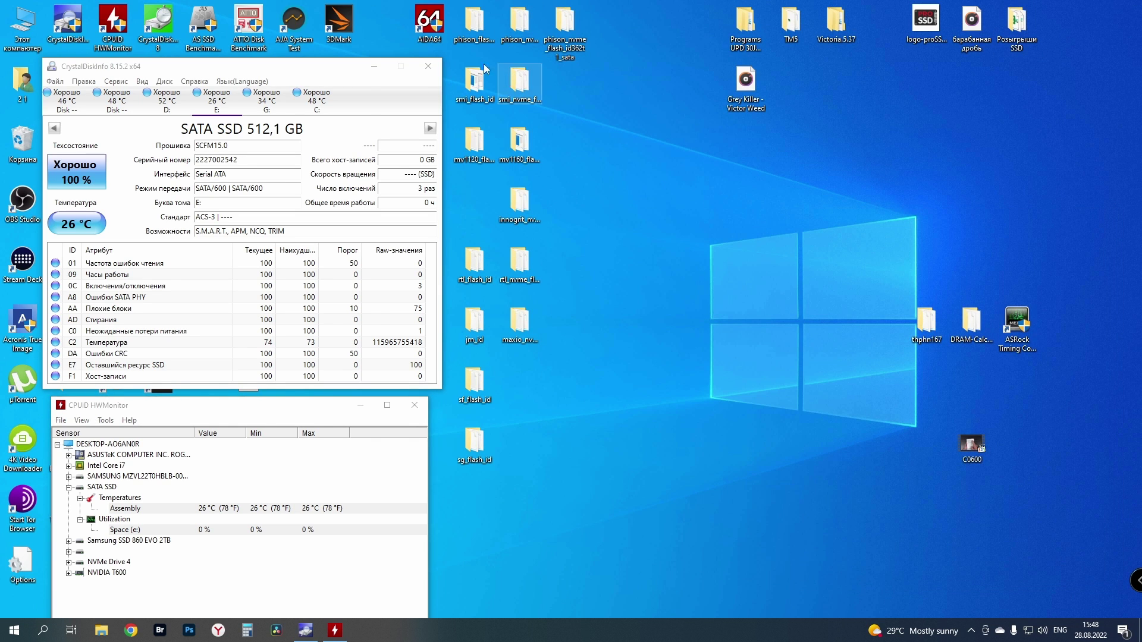
# Step: Open AIDA64, launch its Disk Benchmark, and move the benchmark window clear of the CrystalDiskInfo window
pyautogui.doubleClick(437, 23)
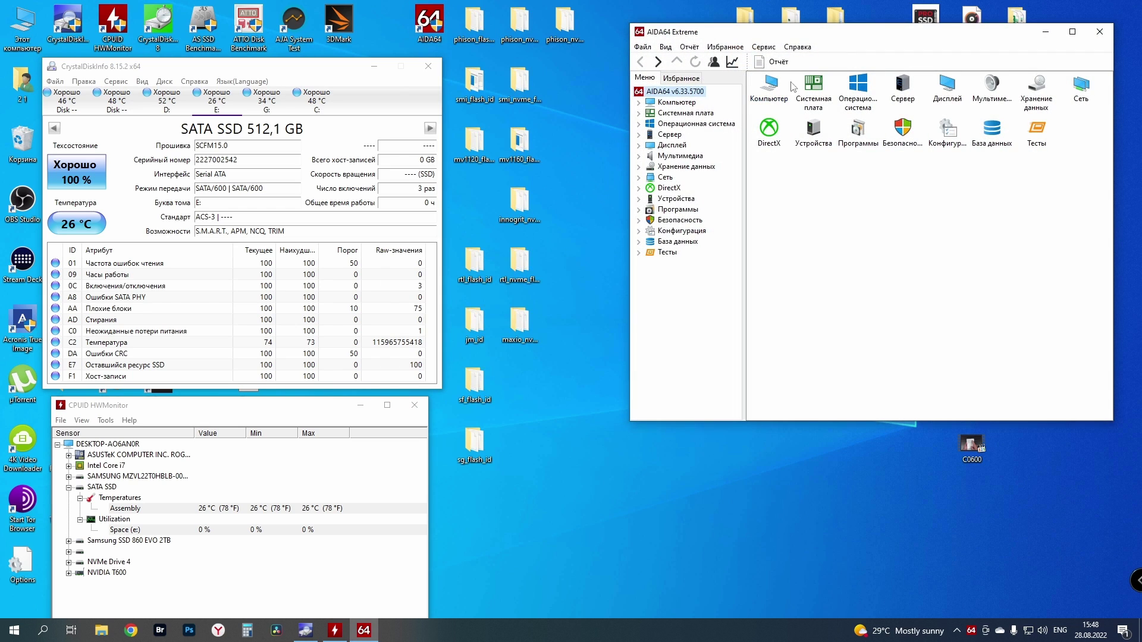
pyautogui.click(764, 47)
pyautogui.click(785, 59)
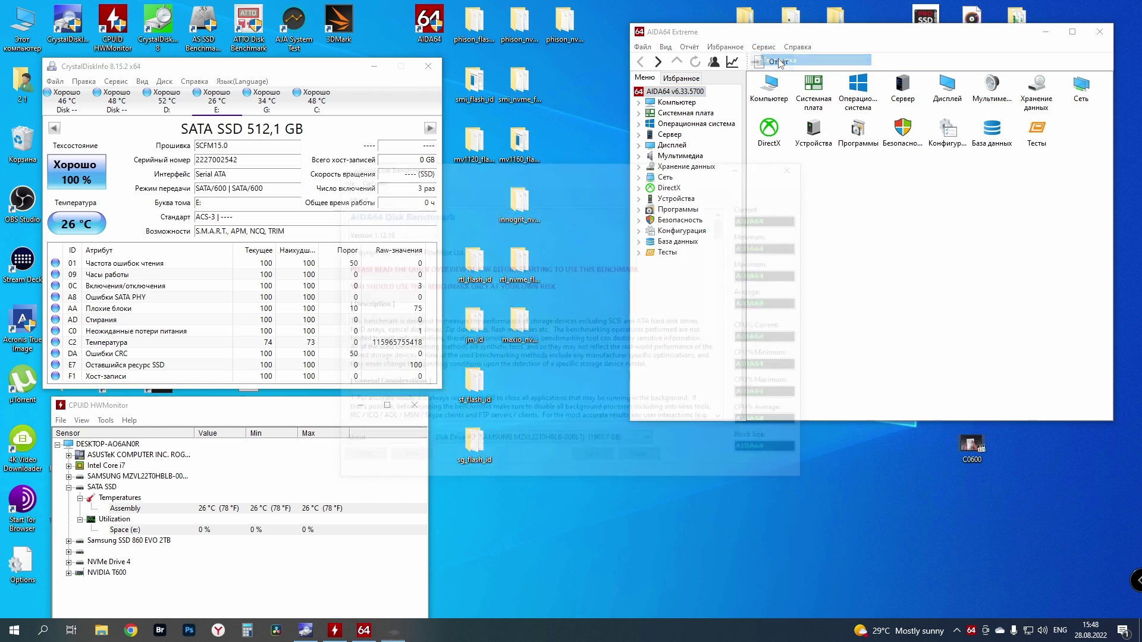
pyautogui.moveTo(586, 169); pyautogui.dragTo(736, 214)
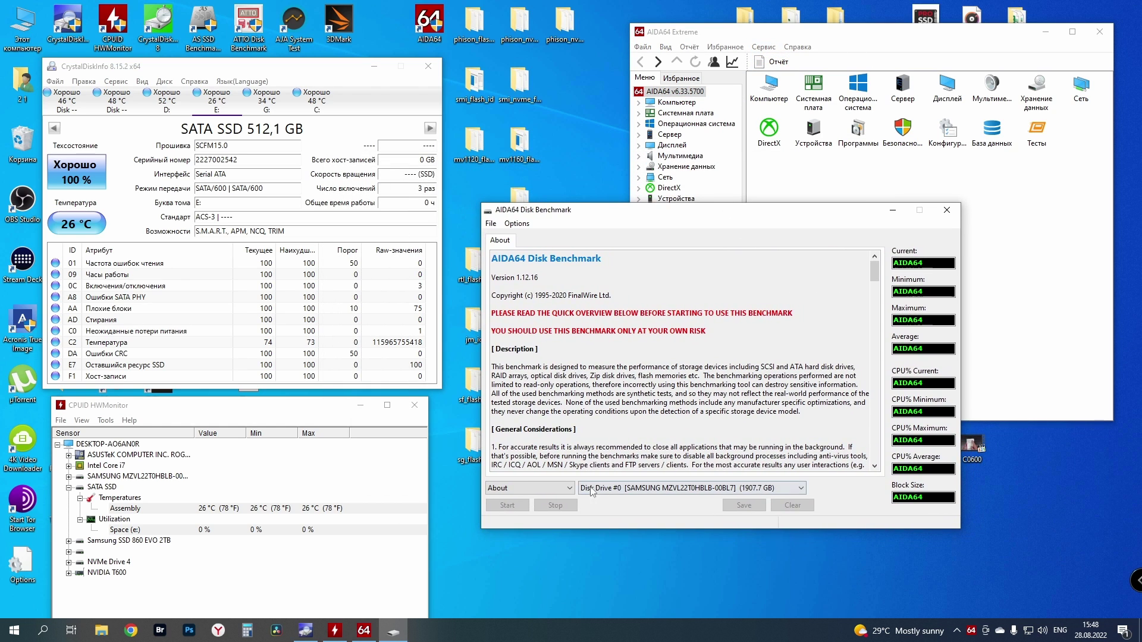
# Step: Start a Linear Read test on Disk Drive #1 [SATA SSD] in the disk benchmark
pyautogui.click(535, 488)
pyautogui.click(595, 493)
pyautogui.click(595, 493)
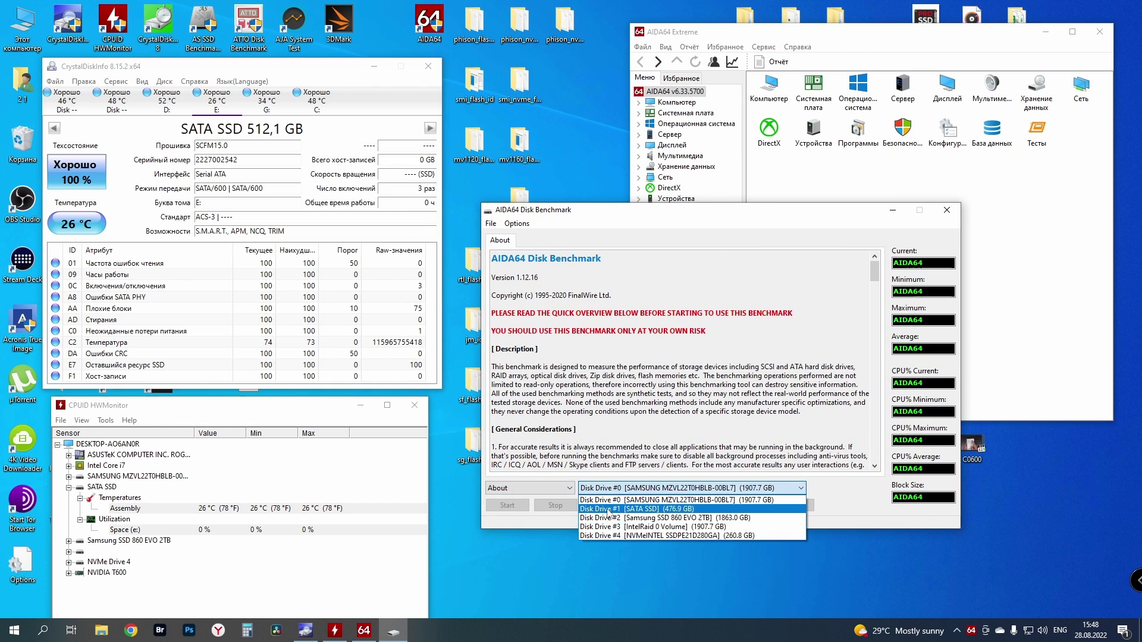
pyautogui.click(603, 509)
pyautogui.click(559, 488)
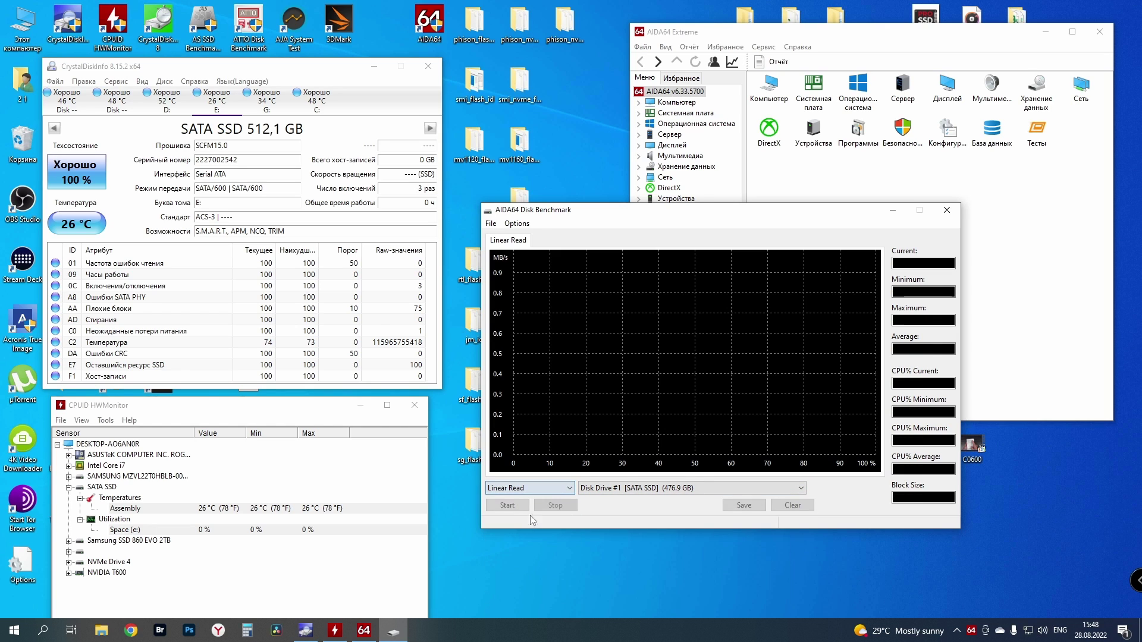
pyautogui.click(539, 504)
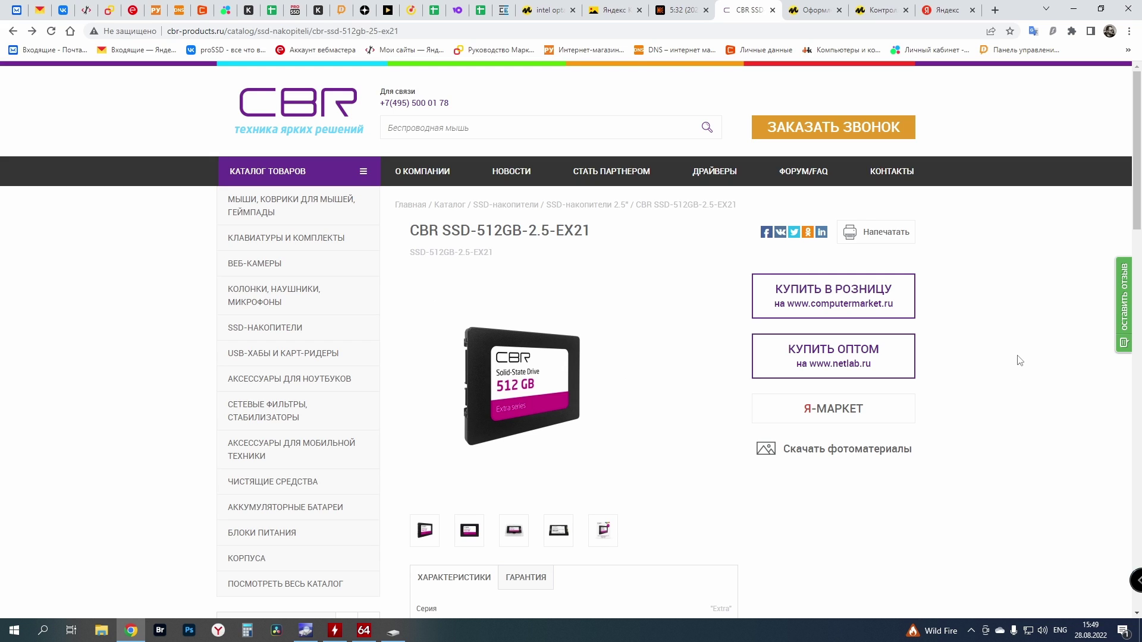
# Step: Review the specifications of the CBR SSD-512GB-2.5-EX21 on its product page and open its warranty information
pyautogui.scroll(-7, 667, 322)
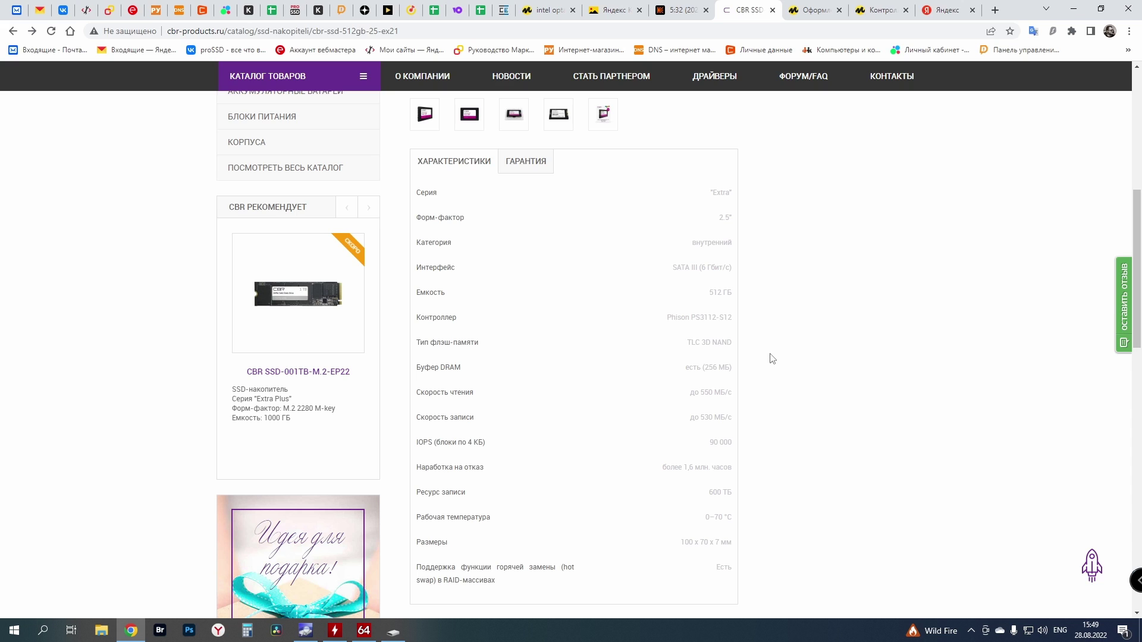
pyautogui.scroll(-1, 771, 358)
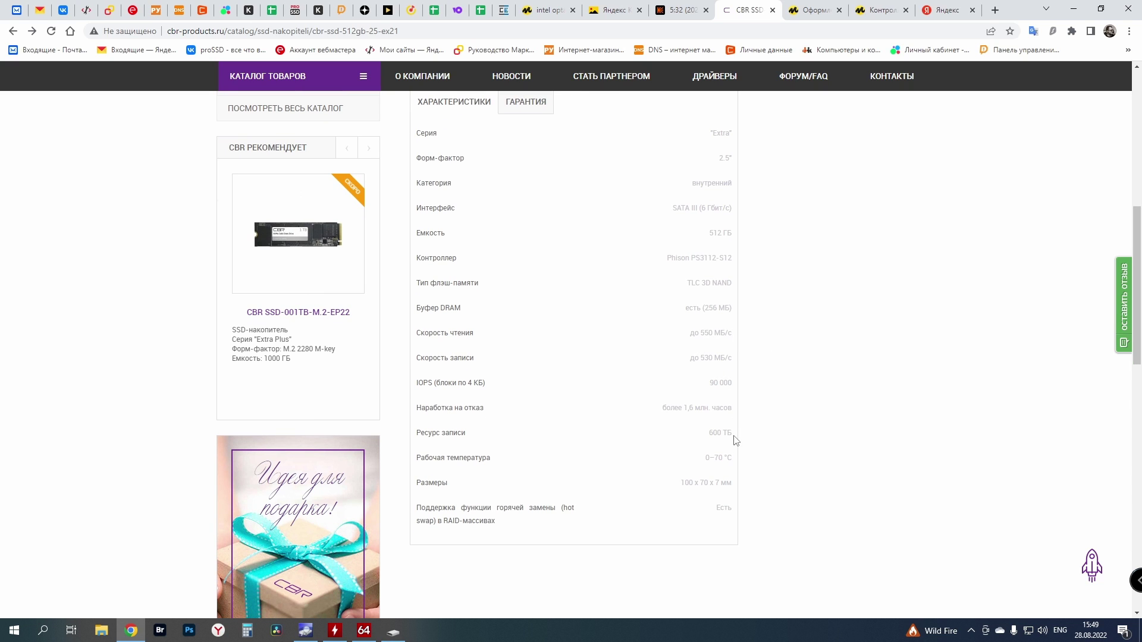
pyautogui.scroll(3, 724, 432)
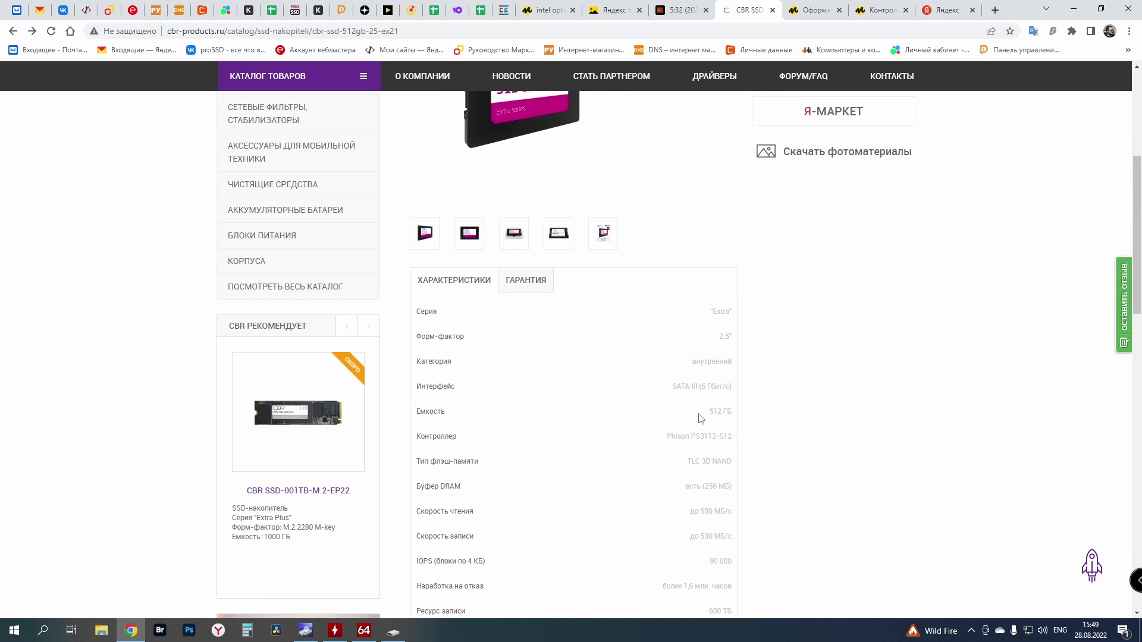
pyautogui.click(541, 286)
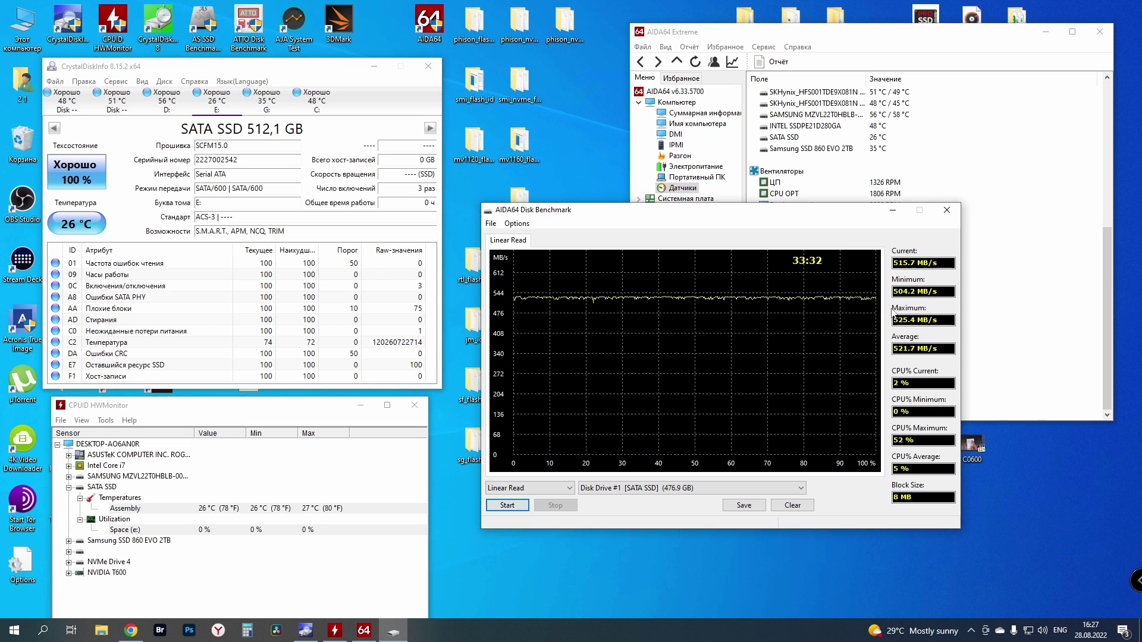
# Step: Run the Linear Write test on Disk Drive #1 [SATA SSD], accepting the data destruction, and close the benchmark and AIDA64
pyautogui.click(553, 488)
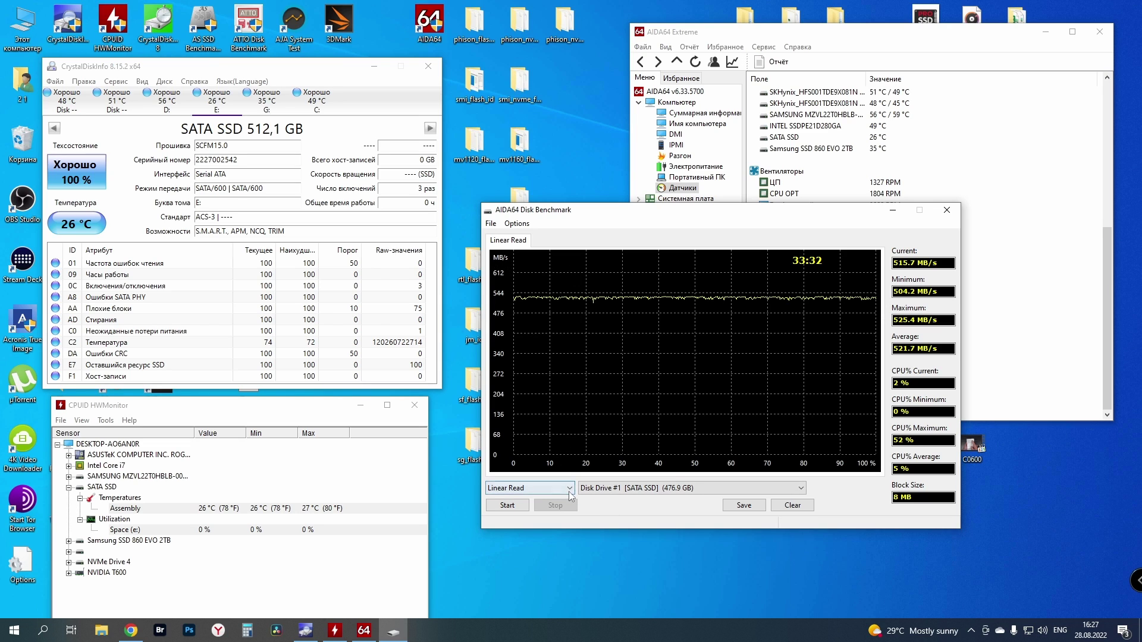
pyautogui.click(503, 573)
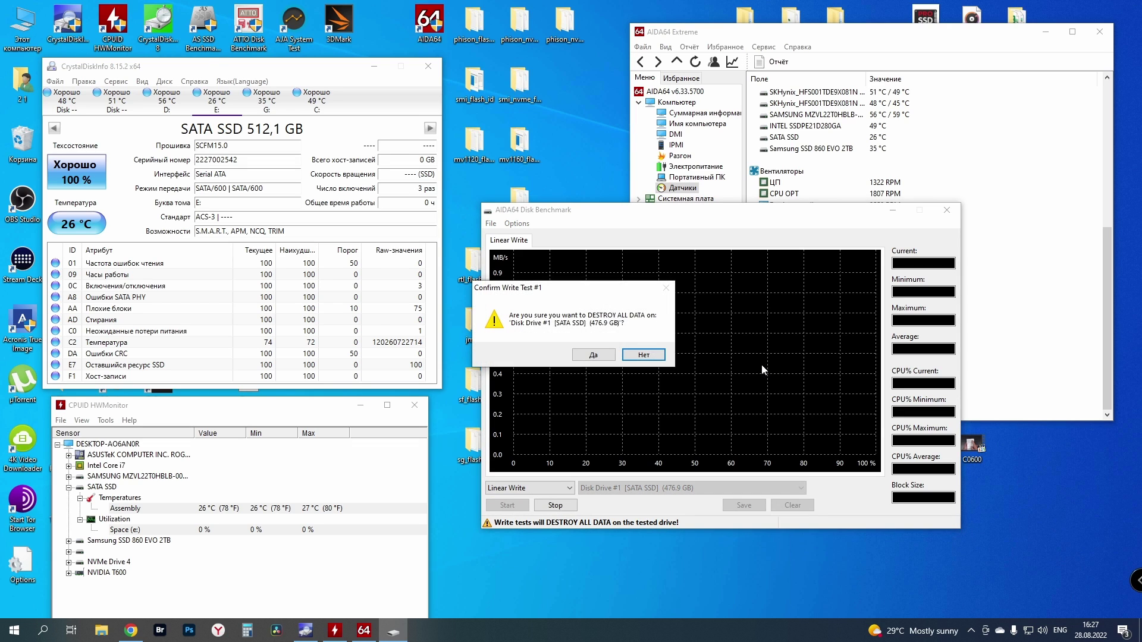
pyautogui.click(593, 355)
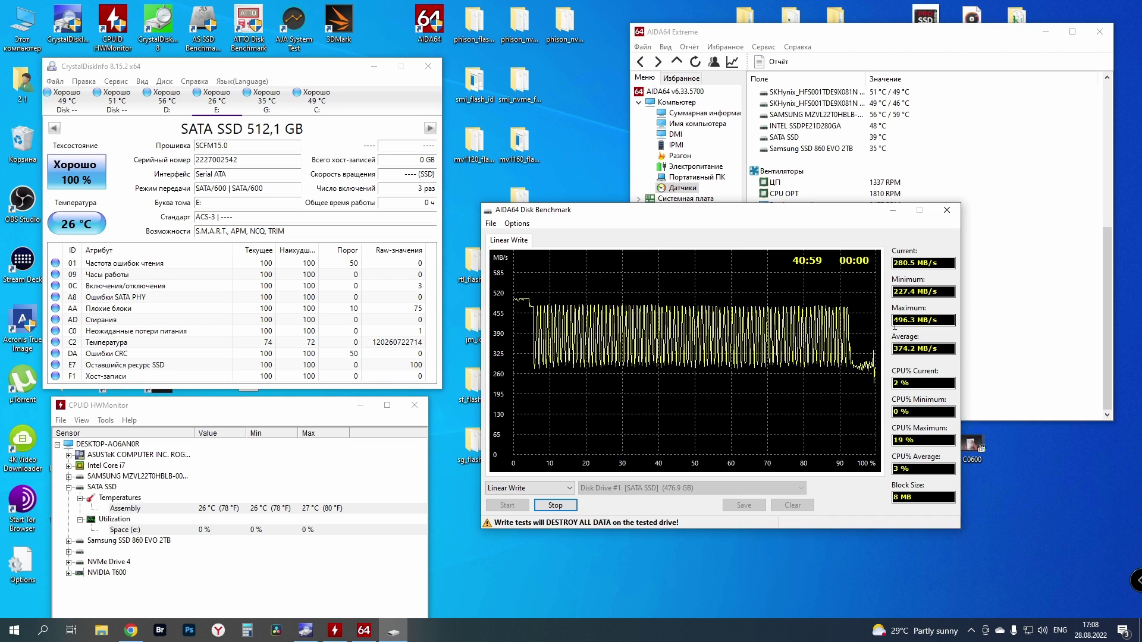
pyautogui.click(946, 210)
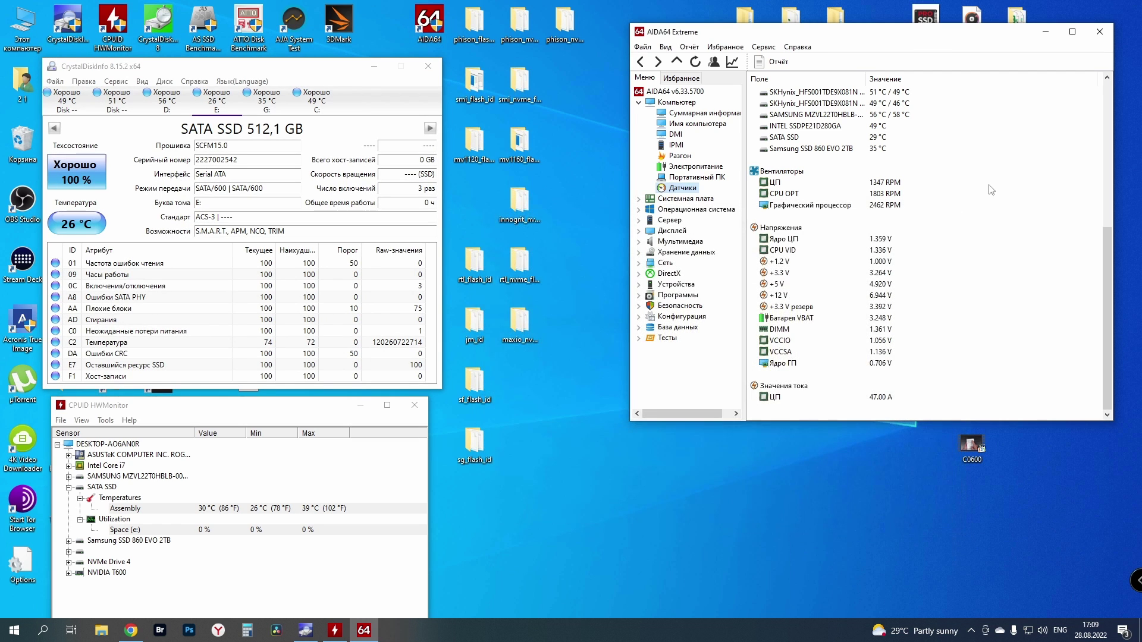
pyautogui.click(1099, 31)
# Step: In Disk Management, create a quick-formatted NTFS simple volume of 488369 MB on Disk 1, with drive letter E: and label Новый том
pyautogui.rightClick(13, 630)
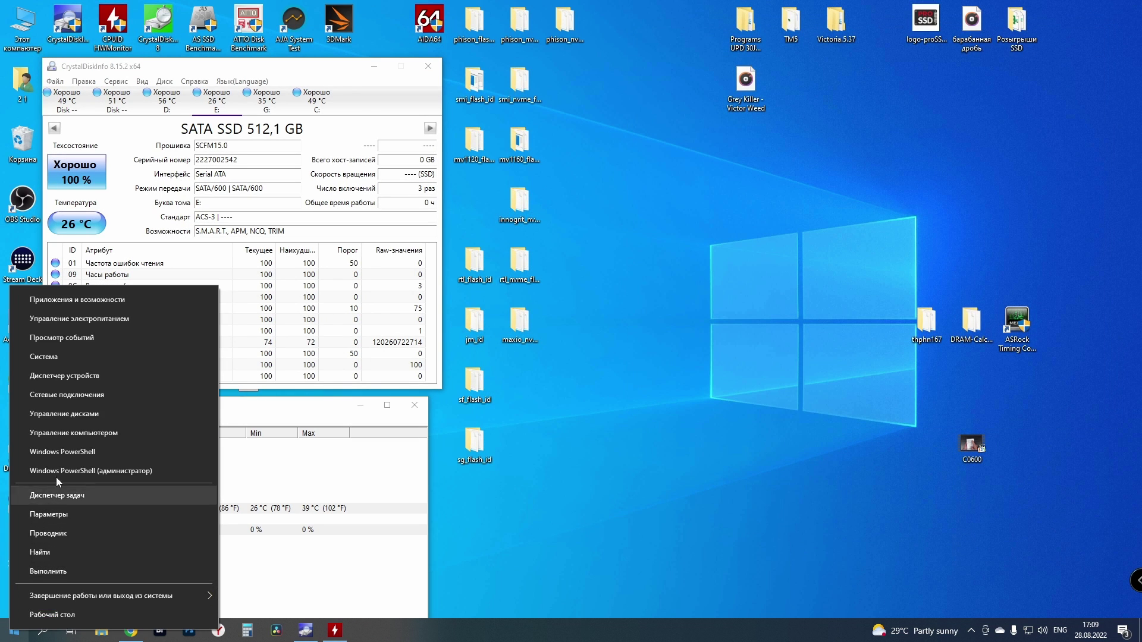
pyautogui.click(81, 415)
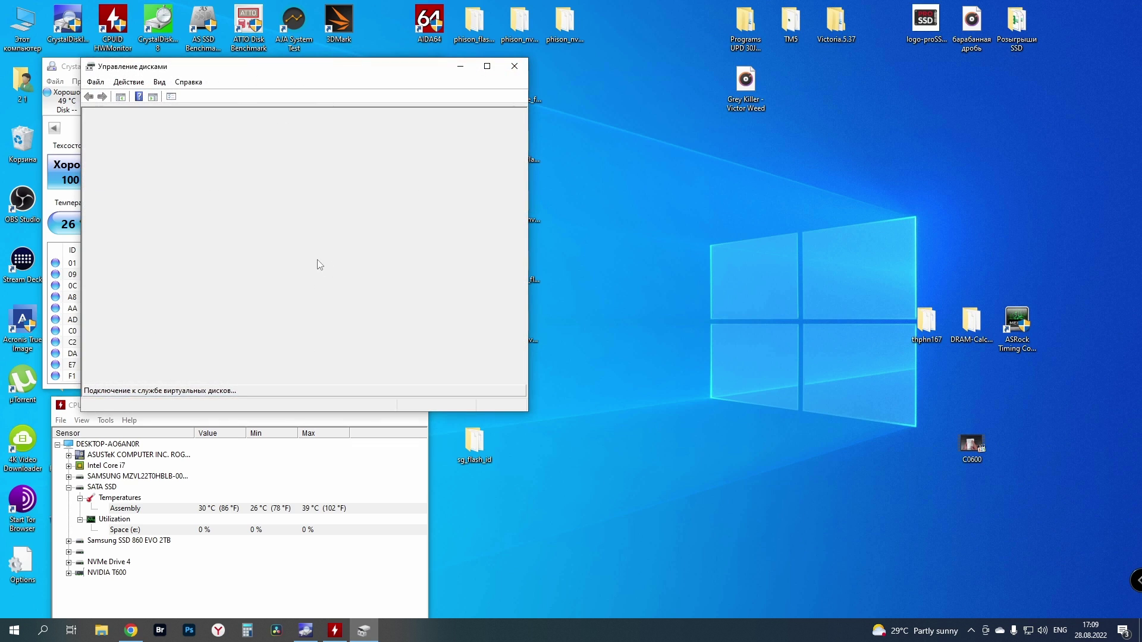
pyautogui.click(343, 318)
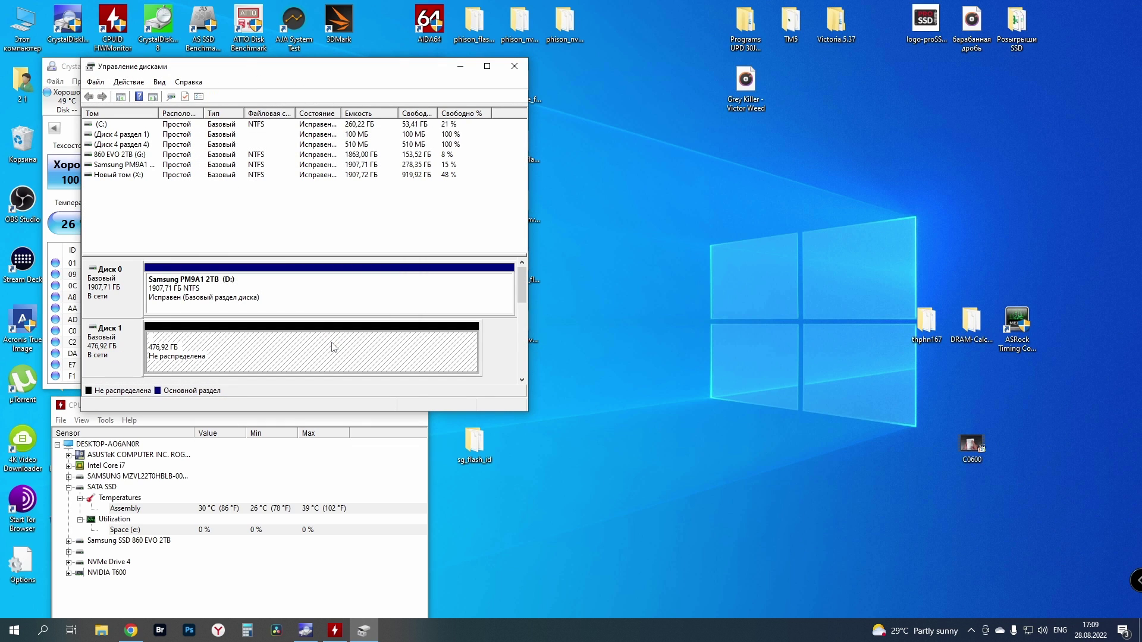
pyautogui.rightClick(335, 349)
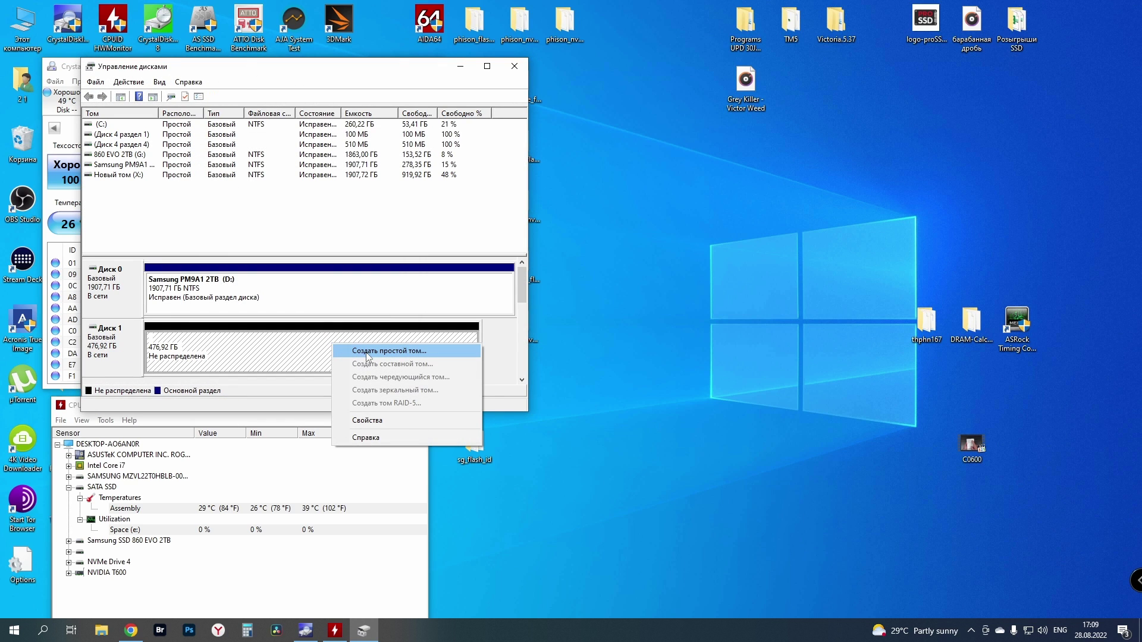
pyautogui.click(370, 352)
pyautogui.click(312, 336)
pyautogui.click(312, 337)
pyautogui.click(311, 337)
pyautogui.click(312, 337)
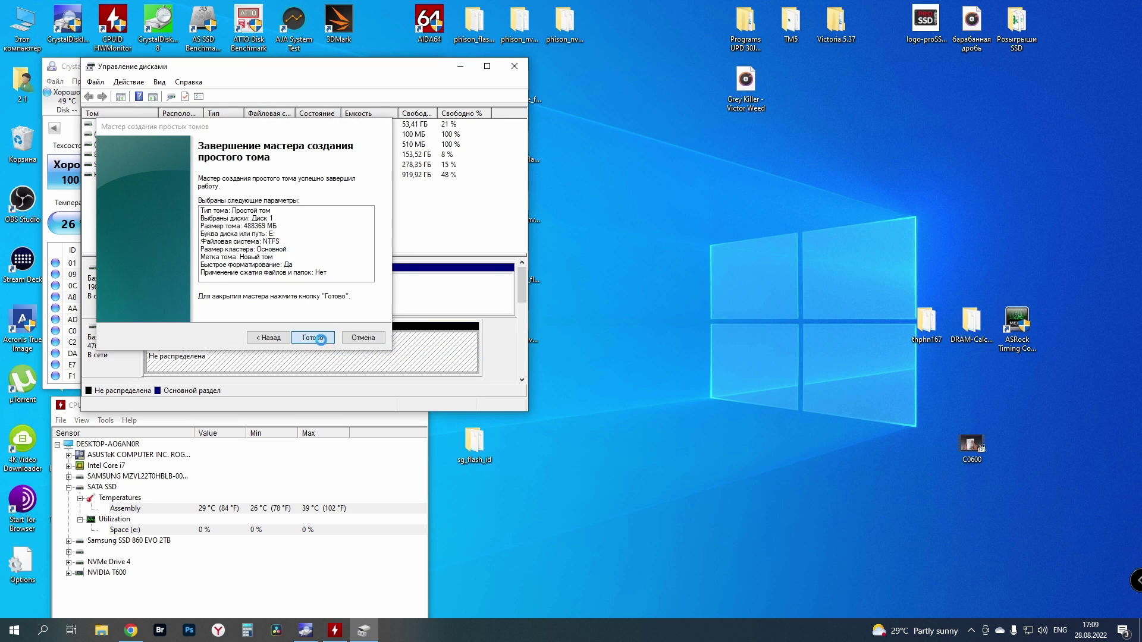
pyautogui.click(312, 336)
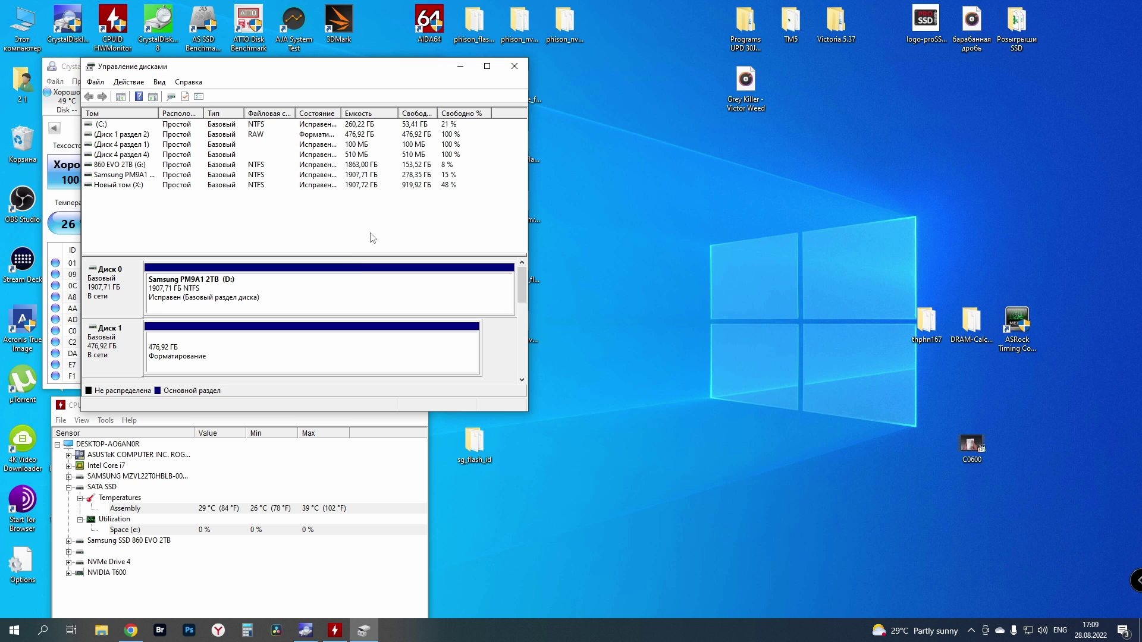
# Step: Open the properties of drive E: and start optimizing Новый том (E:) with the drive optimization tool
pyautogui.rightClick(831, 372)
pyautogui.click(856, 531)
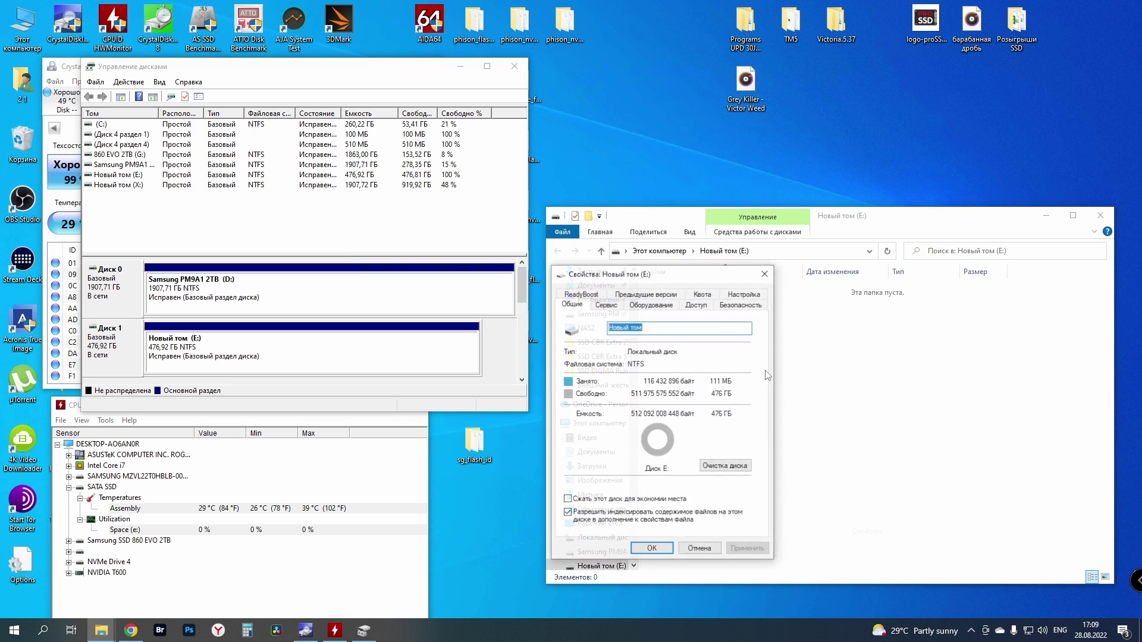
pyautogui.click(612, 303)
pyautogui.click(675, 419)
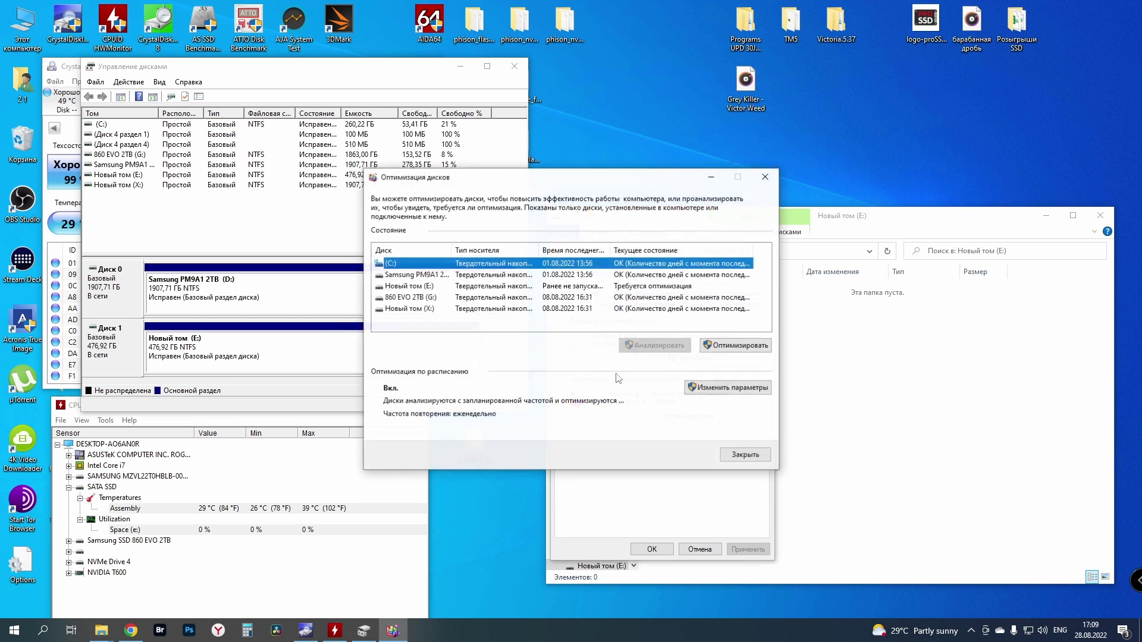
pyautogui.click(446, 287)
pyautogui.click(723, 345)
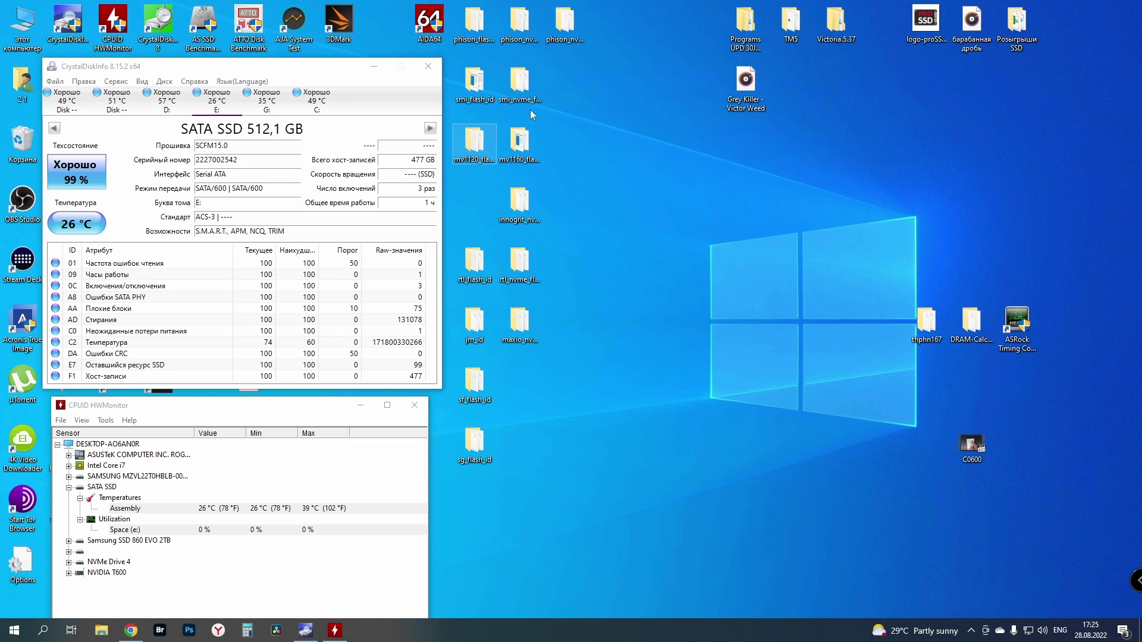
# Step: Launch CrystalDiskMark, place its window in a free area of the desktop and start all its tests
pyautogui.doubleClick(144, 33)
pyautogui.moveTo(536, 216); pyautogui.dragTo(621, 71)
pyautogui.click(478, 107)
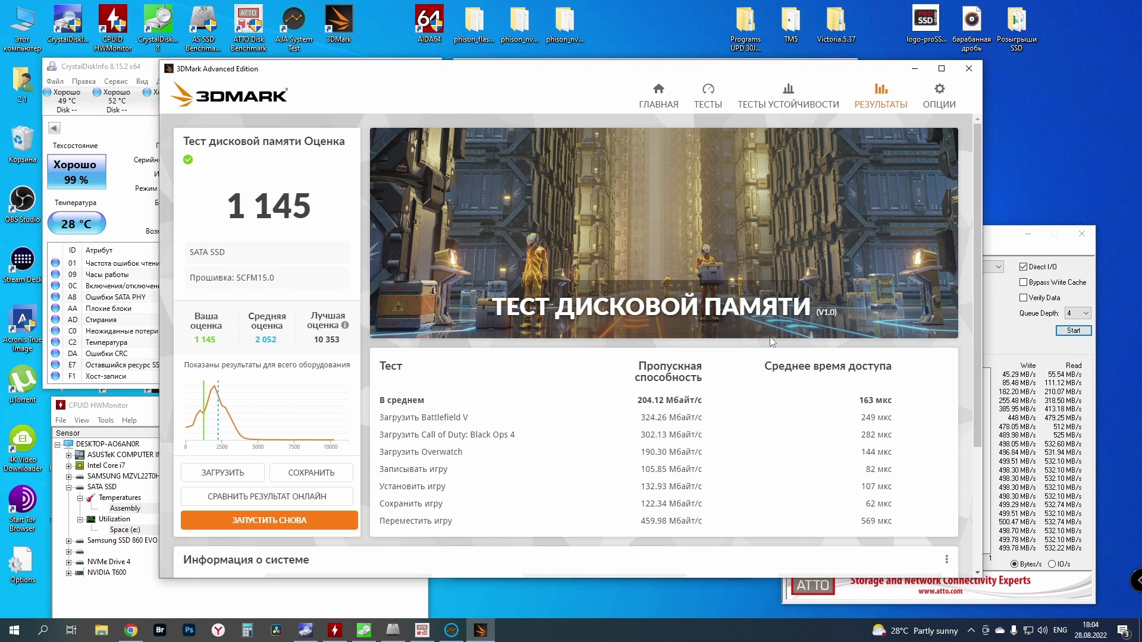
# Step: Put away 3DMark and AJA System Test, and show the ATTO, AS SSD and CrystalDiskMark results in I/O operations per second
pyautogui.click(914, 68)
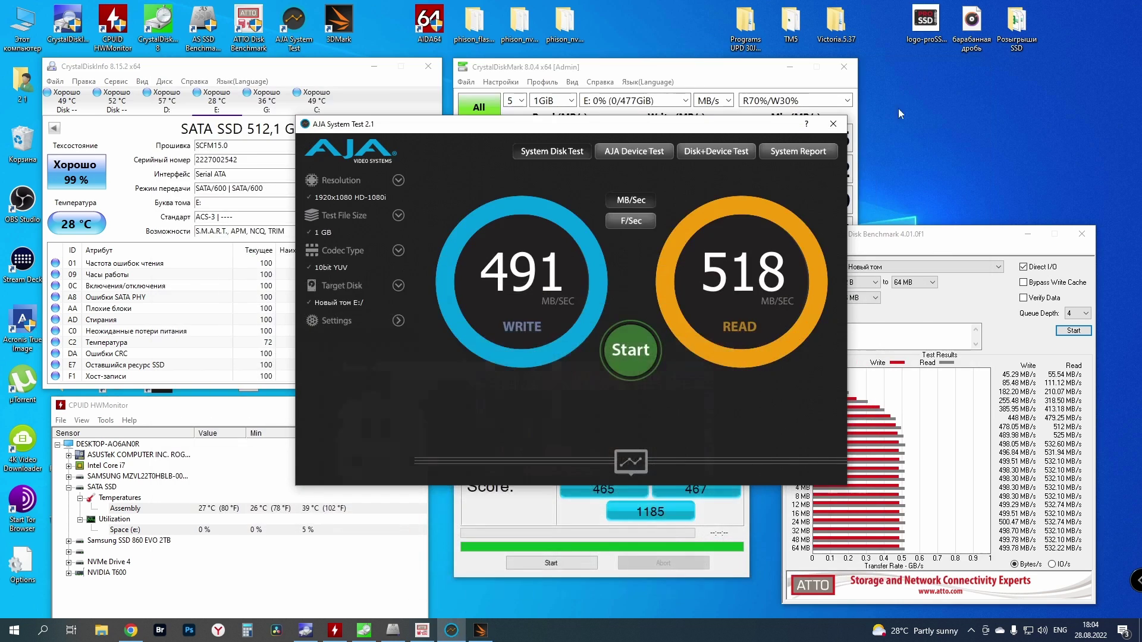
pyautogui.click(832, 125)
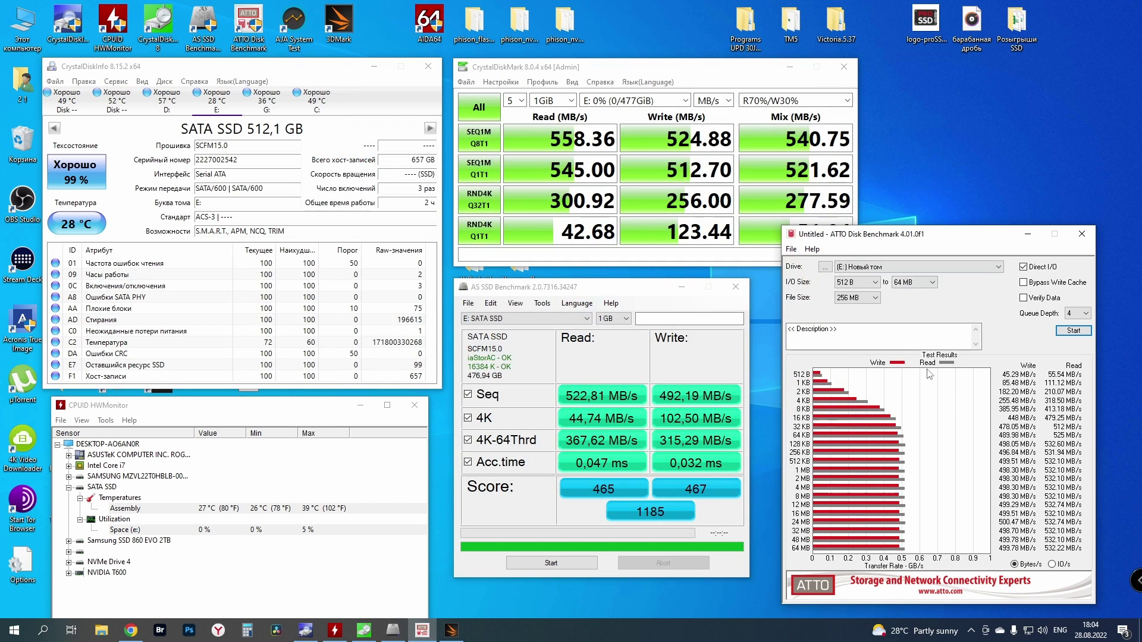
pyautogui.click(1052, 564)
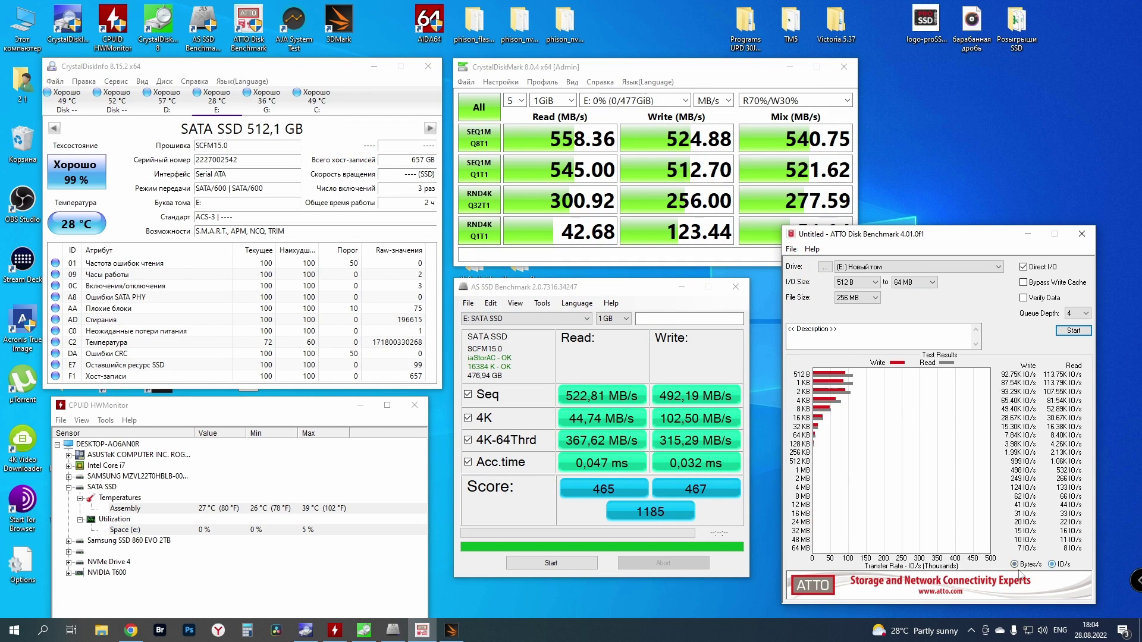
pyautogui.click(515, 302)
pyautogui.click(526, 329)
pyautogui.click(659, 71)
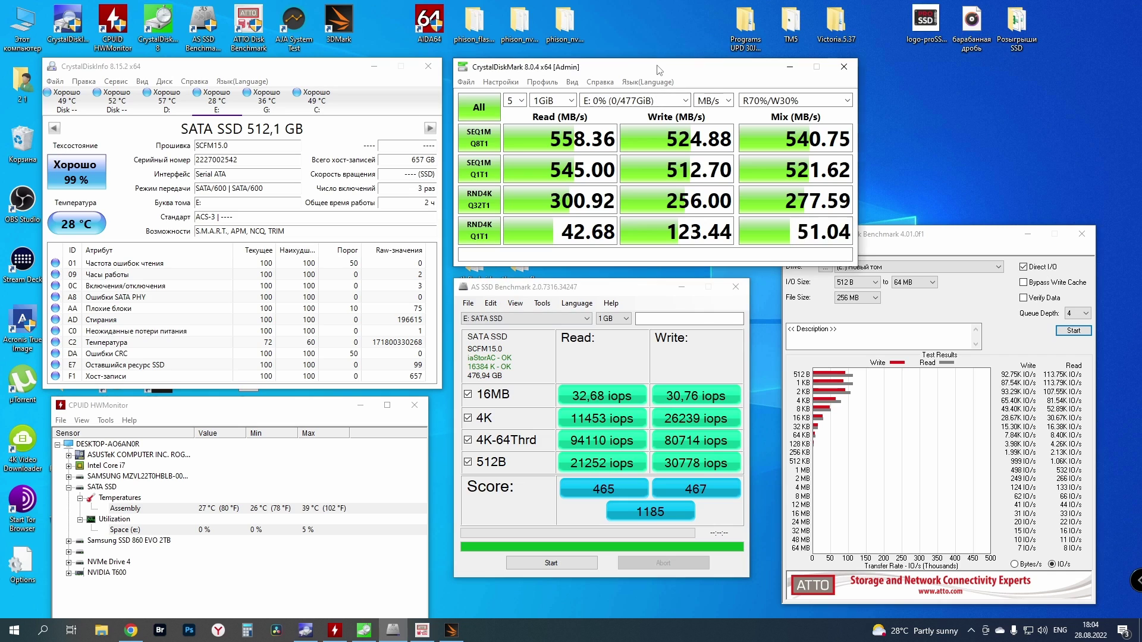
pyautogui.click(727, 101)
pyautogui.click(706, 144)
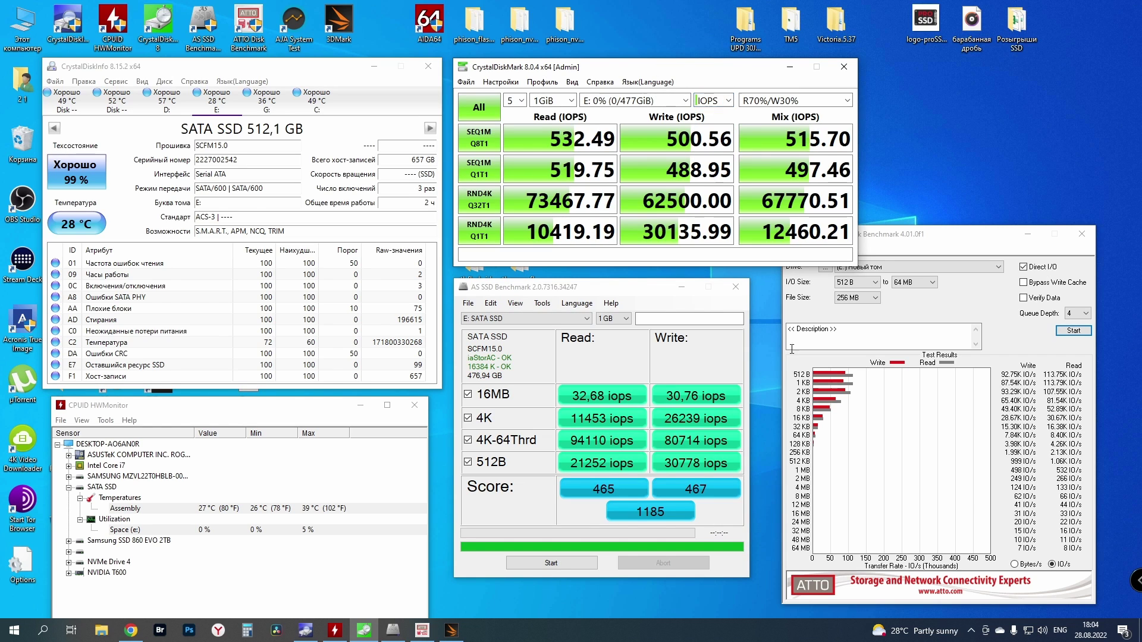
# Step: Minimize the ATTO, AS SSD and CrystalDiskMark benchmark windows
pyautogui.click(1005, 245)
pyautogui.click(1027, 235)
pyautogui.click(682, 287)
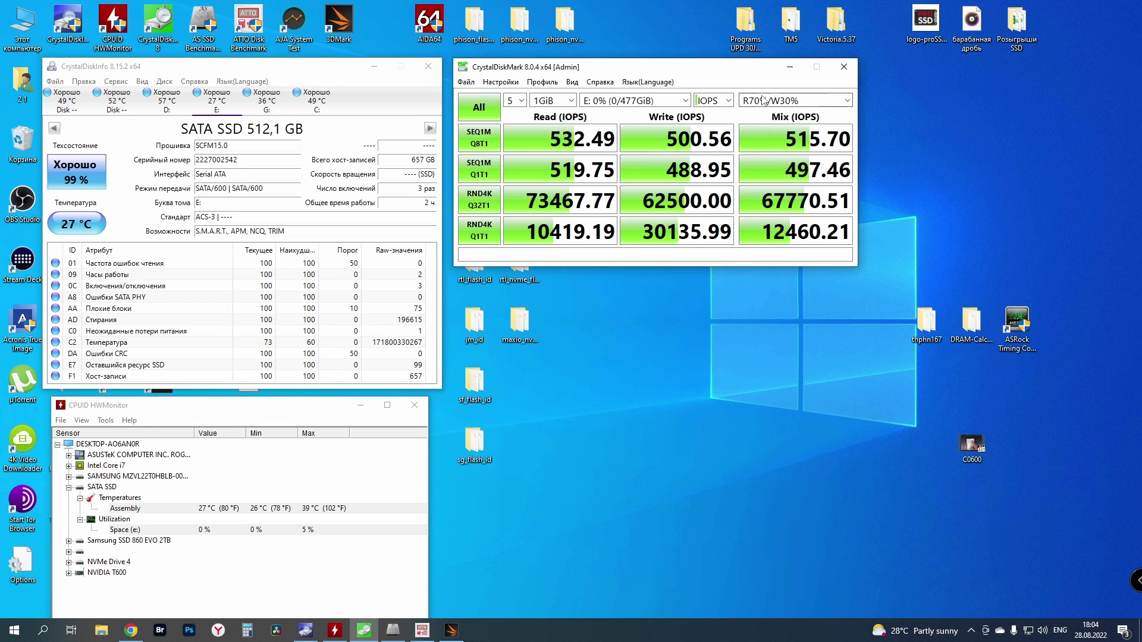
pyautogui.click(790, 66)
# Step: Open the properties of drive Новый том (E:) and optimize it again, cancelling the error check
pyautogui.doubleClick(17, 21)
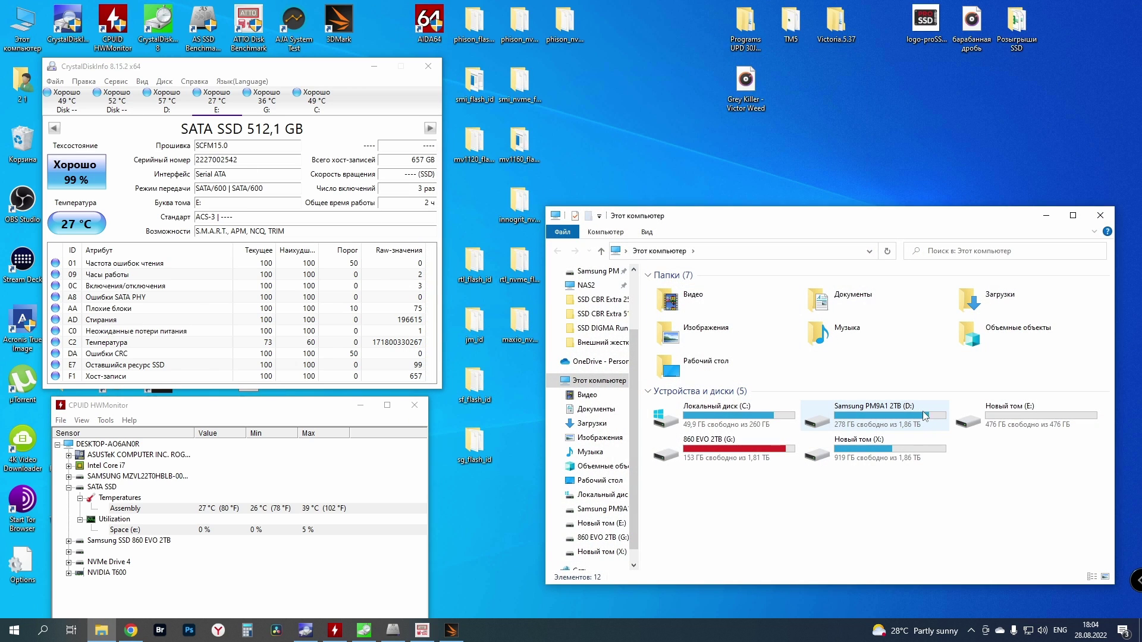
pyautogui.doubleClick(981, 410)
pyautogui.rightClick(857, 359)
pyautogui.click(895, 505)
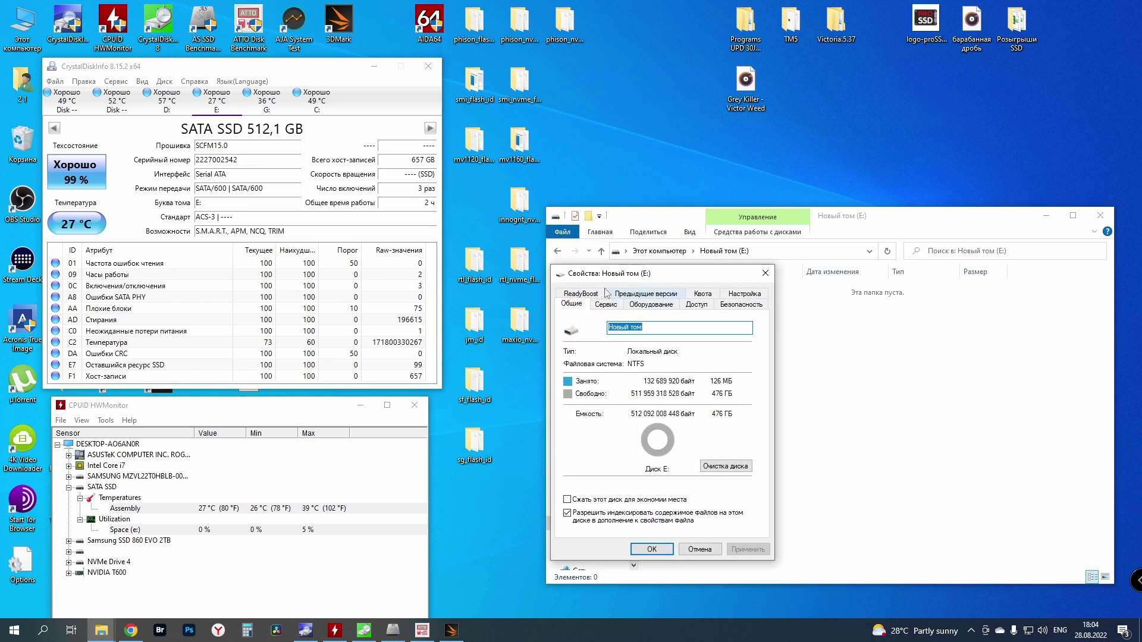
pyautogui.click(606, 304)
pyautogui.click(712, 361)
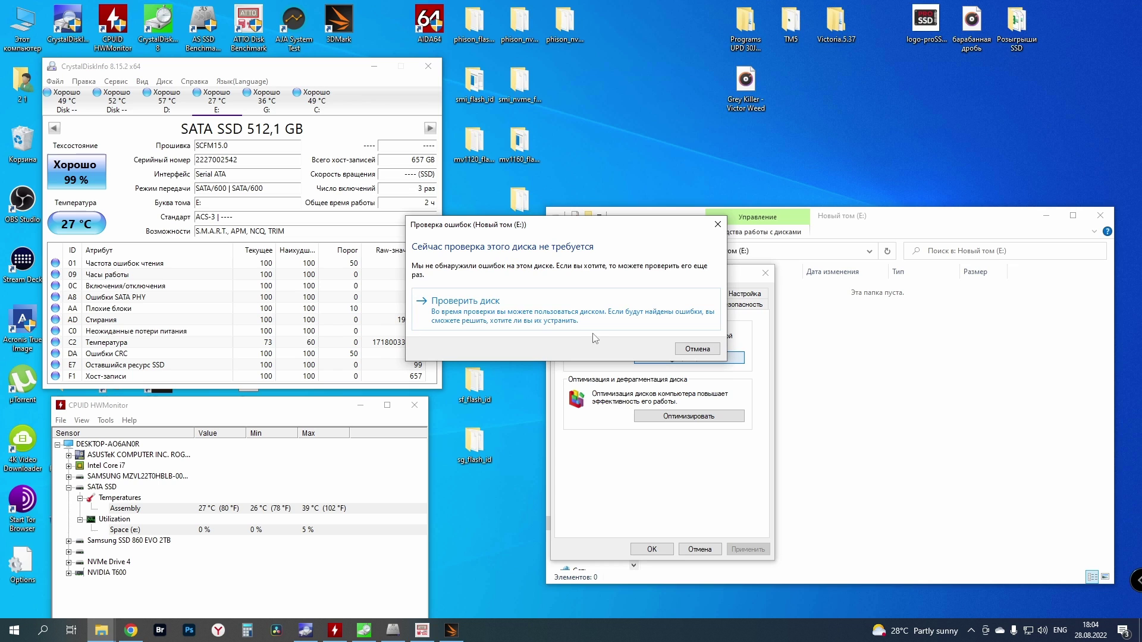
pyautogui.click(697, 349)
pyautogui.click(689, 415)
pyautogui.click(482, 286)
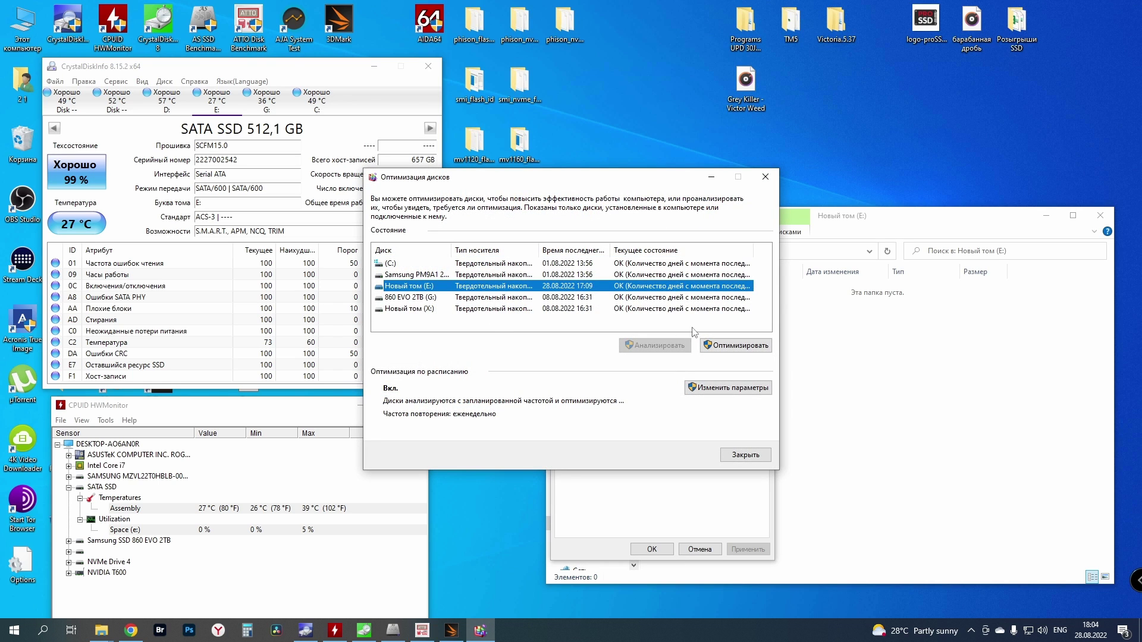
pyautogui.click(722, 345)
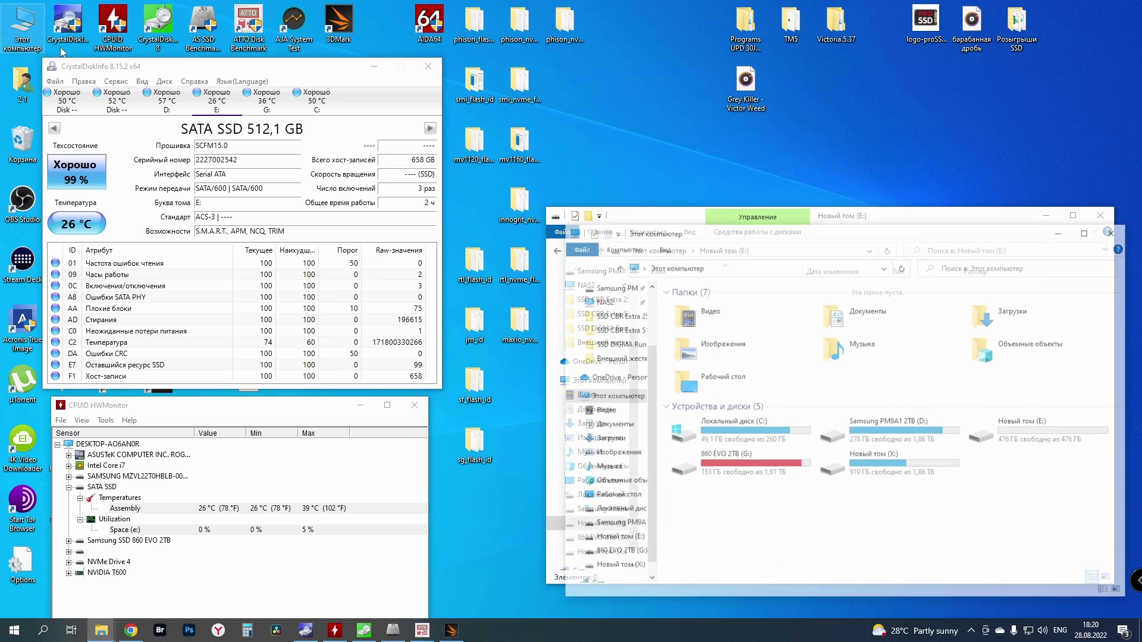
# Step: Copy the RENDER-100 folder from Samsung PM9A1 2TB (D:) to the root of Новый том (E:)
pyautogui.doubleClick(891, 410)
pyautogui.scroll(-15, 803, 476)
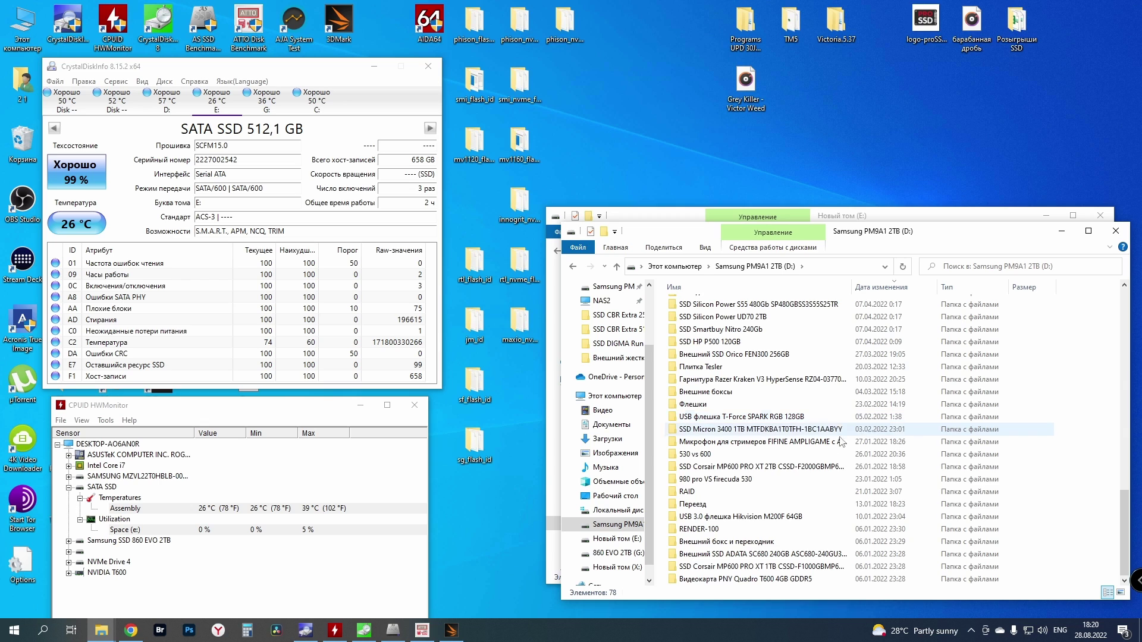
pyautogui.click(1115, 231)
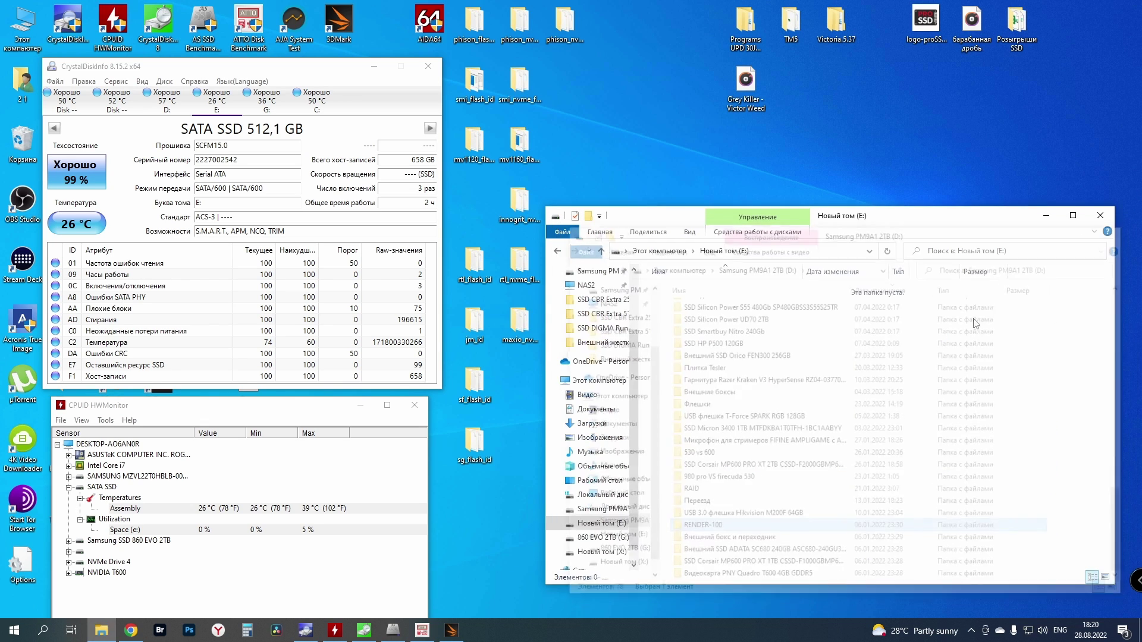
pyautogui.hotkey('ctrl', 'v')
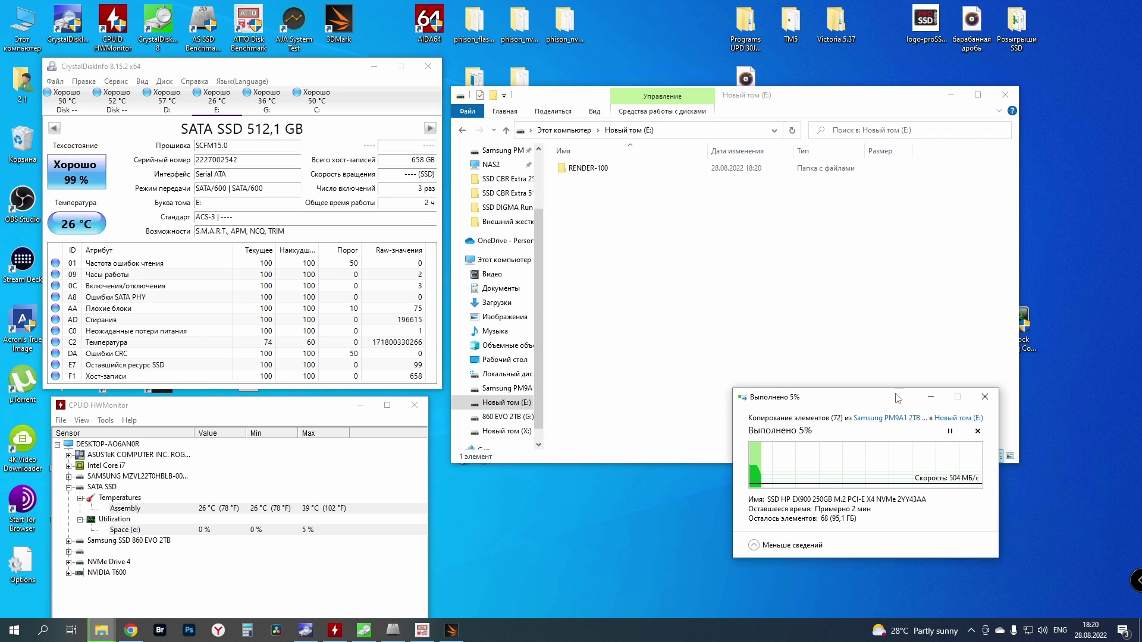
# Step: Rearrange the E: folder window and the copy progress window so that the disk monitoring windows stay uncovered
pyautogui.moveTo(889, 98); pyautogui.dragTo(963, 203)
pyautogui.moveTo(101, 630)
pyautogui.click(78, 572)
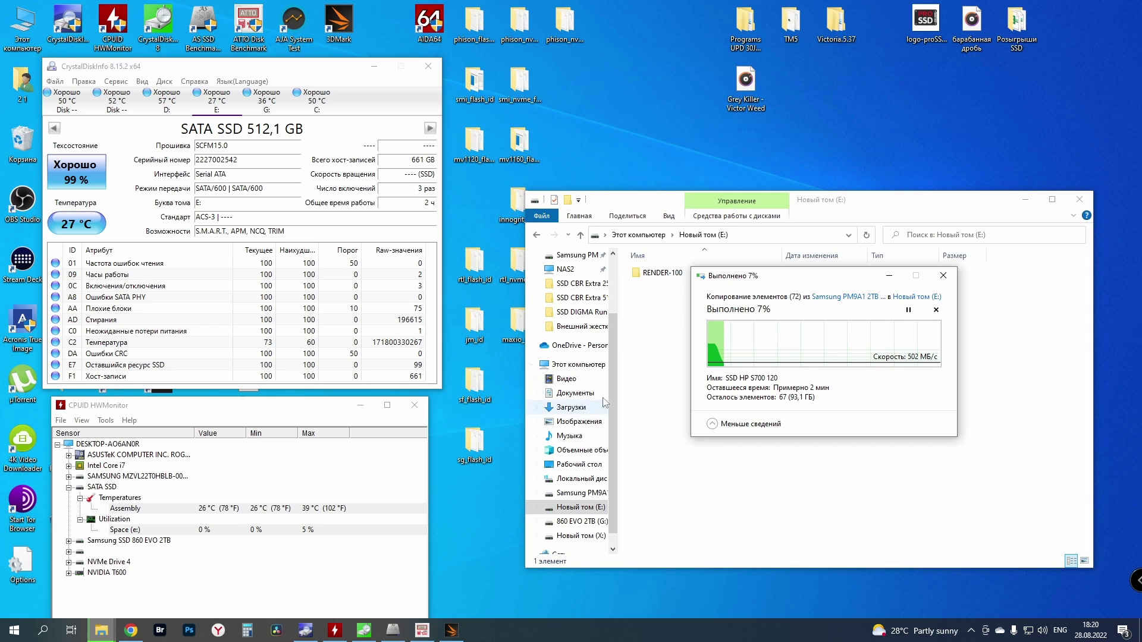
pyautogui.moveTo(826, 281); pyautogui.dragTo(925, 385)
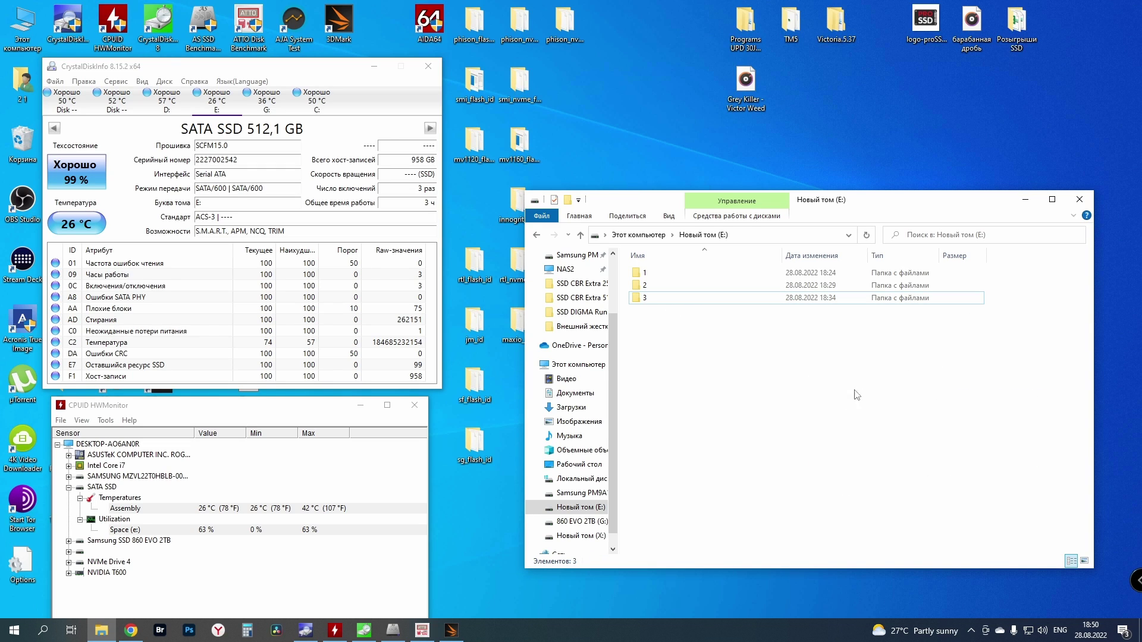
# Step: Paste another copy of the test folder into Новый том (E:) and move the progress window over the folder window
pyautogui.hotkey('ctrl', 'v')
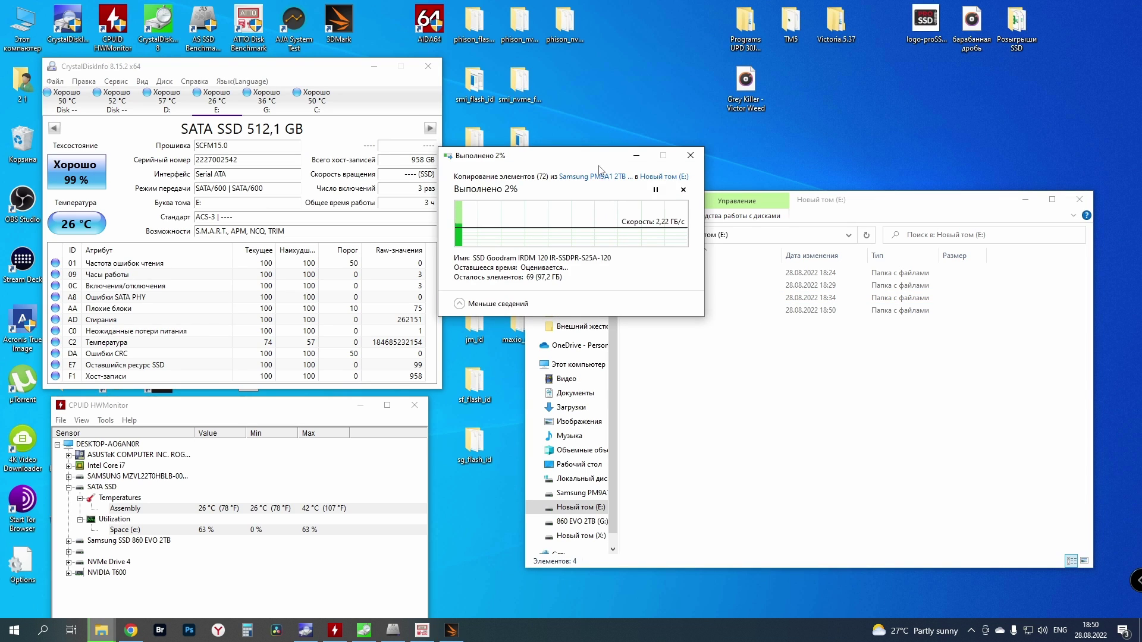
pyautogui.moveTo(595, 152); pyautogui.dragTo(946, 385)
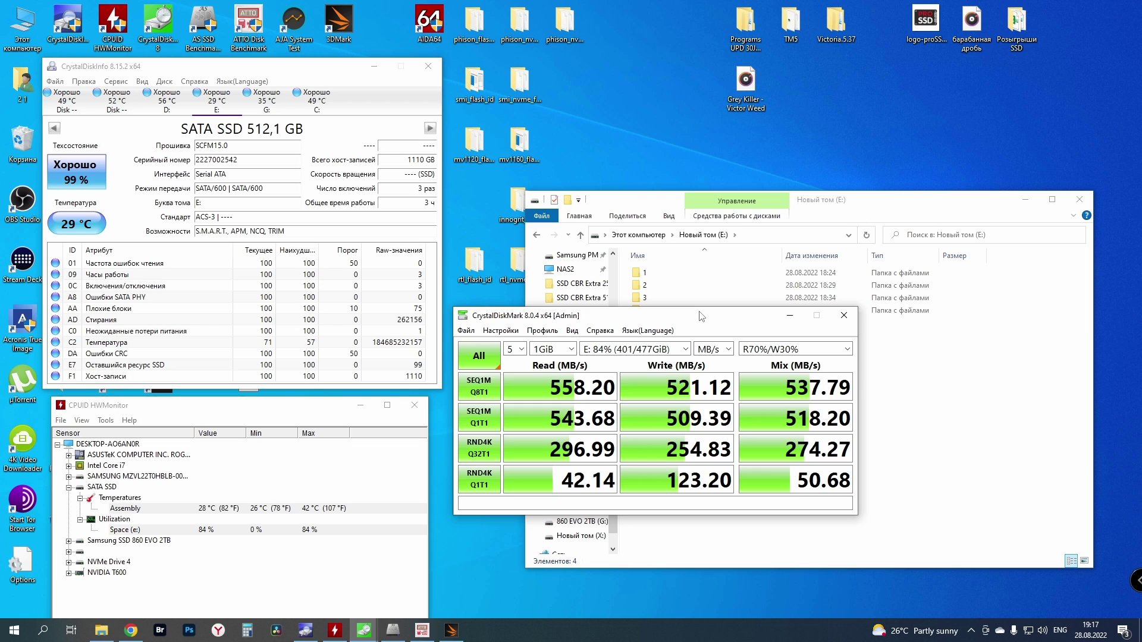
# Step: Create a new folder with the default name in the root of Новый том (E:)
pyautogui.click(940, 387)
pyautogui.rightClick(747, 353)
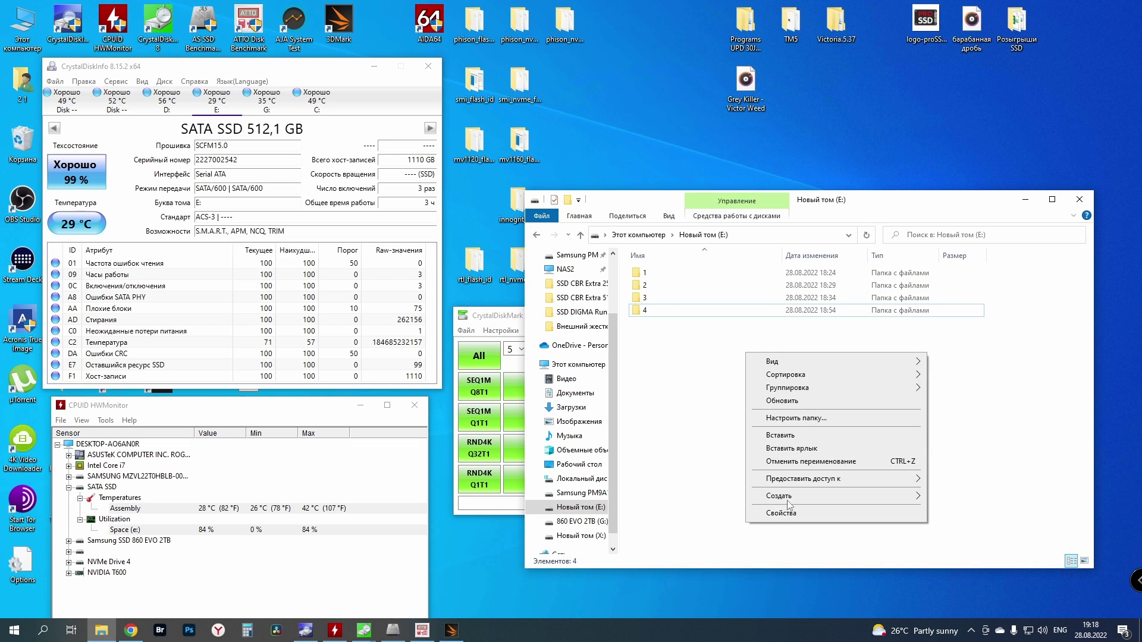
pyautogui.moveTo(788, 500)
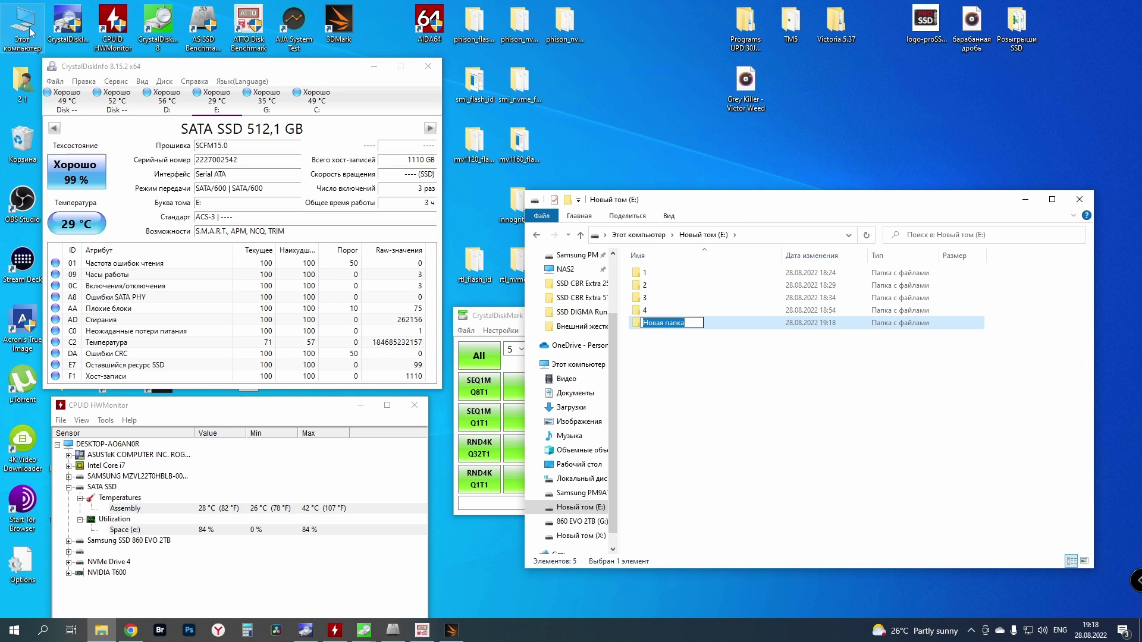
# Step: Check the used and free space of drive E: in its properties and close them
pyautogui.rightClick(740, 373)
pyautogui.click(767, 538)
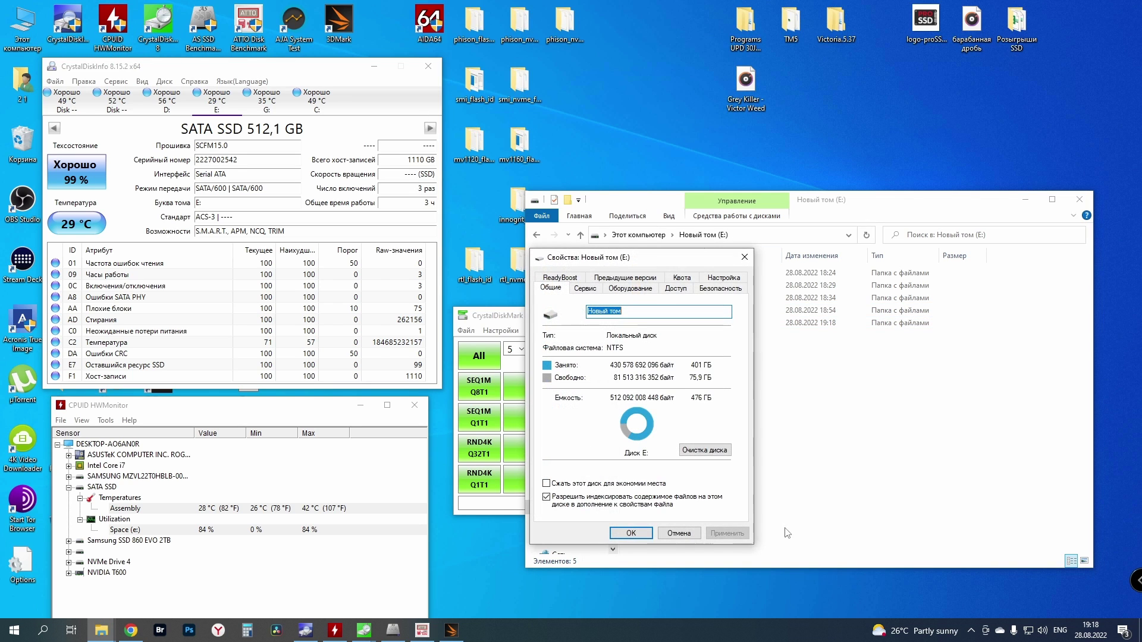
pyautogui.click(744, 257)
# Step: Copy 16 video files from the RENDER folder on Samsung PM9A1 2TB (D:) to the clipboard and close that folder window
pyautogui.doubleClick(22, 25)
pyautogui.click(872, 437)
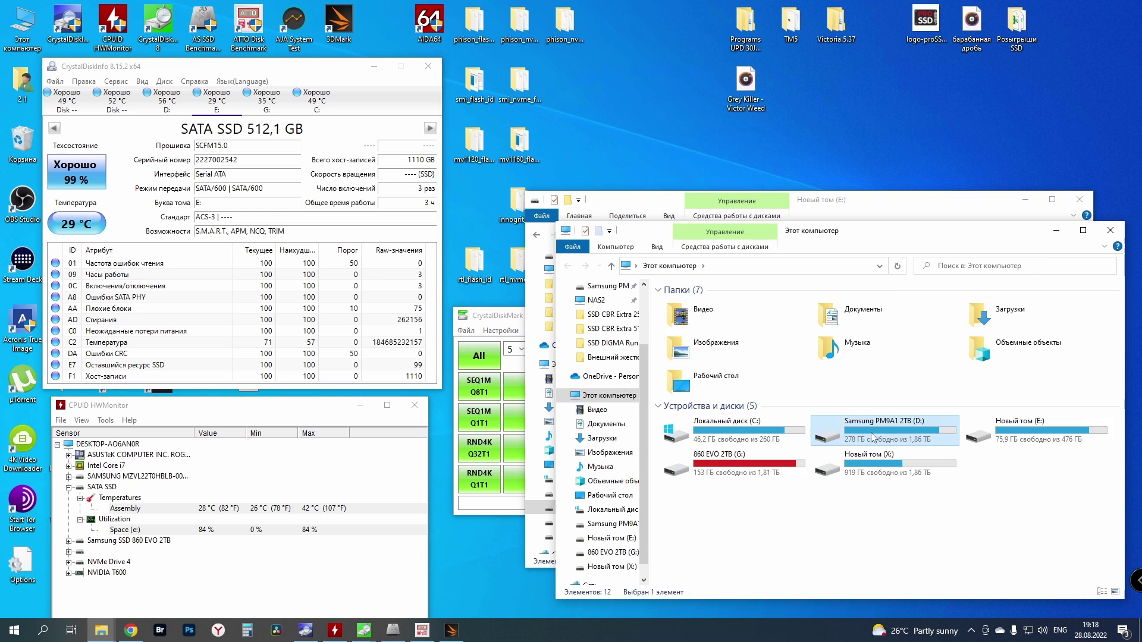
pyautogui.doubleClick(872, 437)
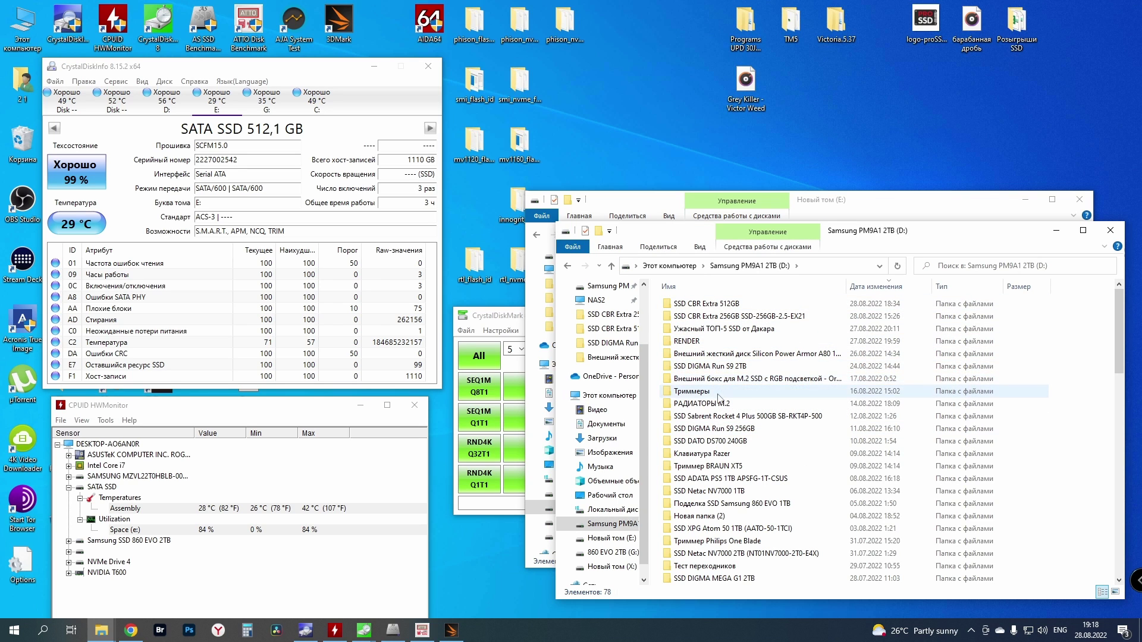
pyautogui.doubleClick(1023, 341)
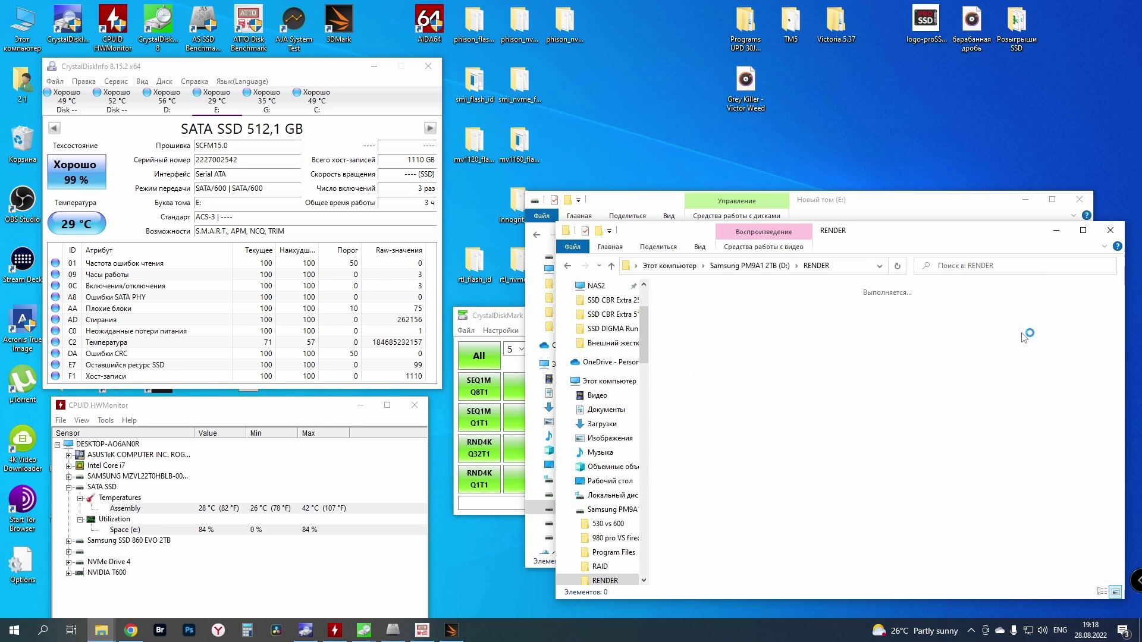
pyautogui.moveTo(1111, 319); pyautogui.dragTo(671, 439)
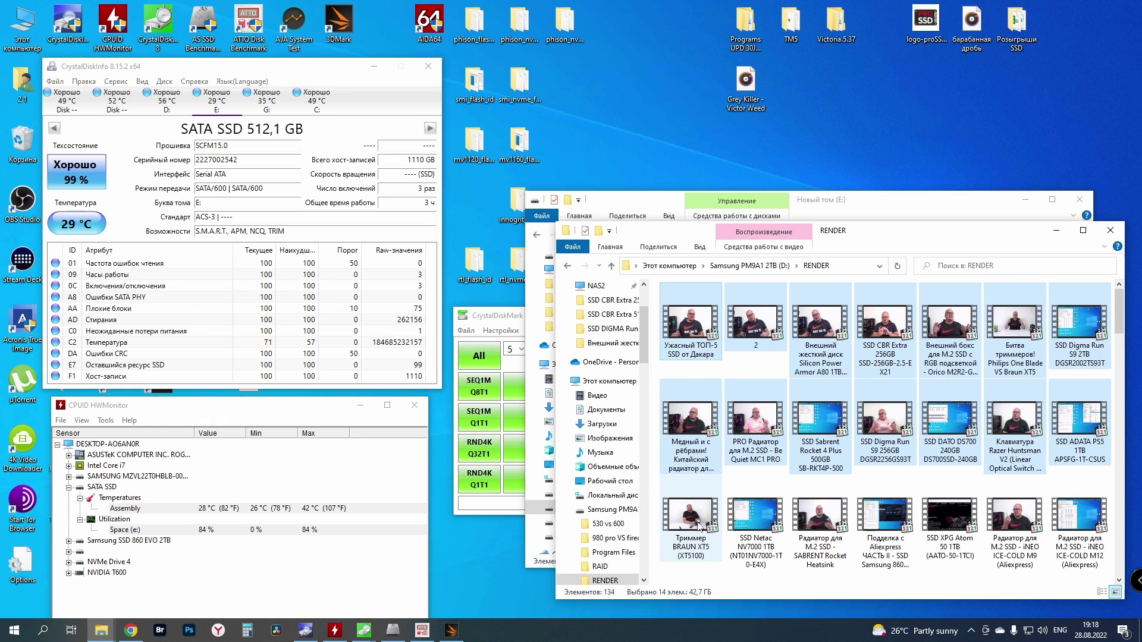
pyautogui.keyDown('ctrl'); pyautogui.click(753, 519); pyautogui.keyUp('ctrl')
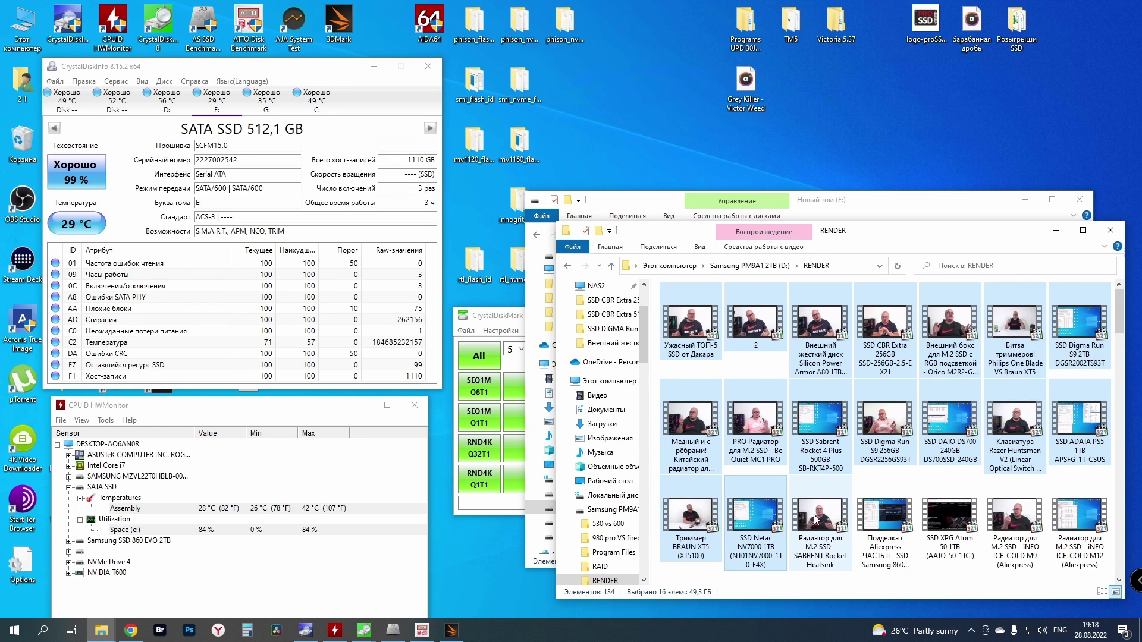
pyautogui.click(1109, 231)
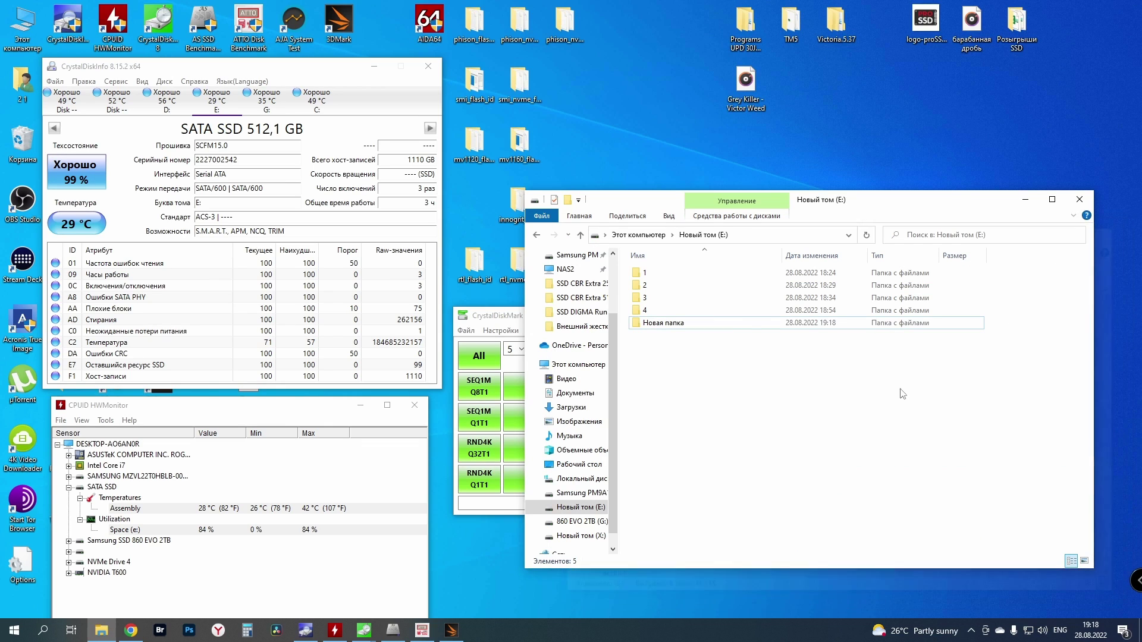
# Step: Paste the copied videos into Новая папка on drive E: and return to the root of the drive
pyautogui.doubleClick(666, 323)
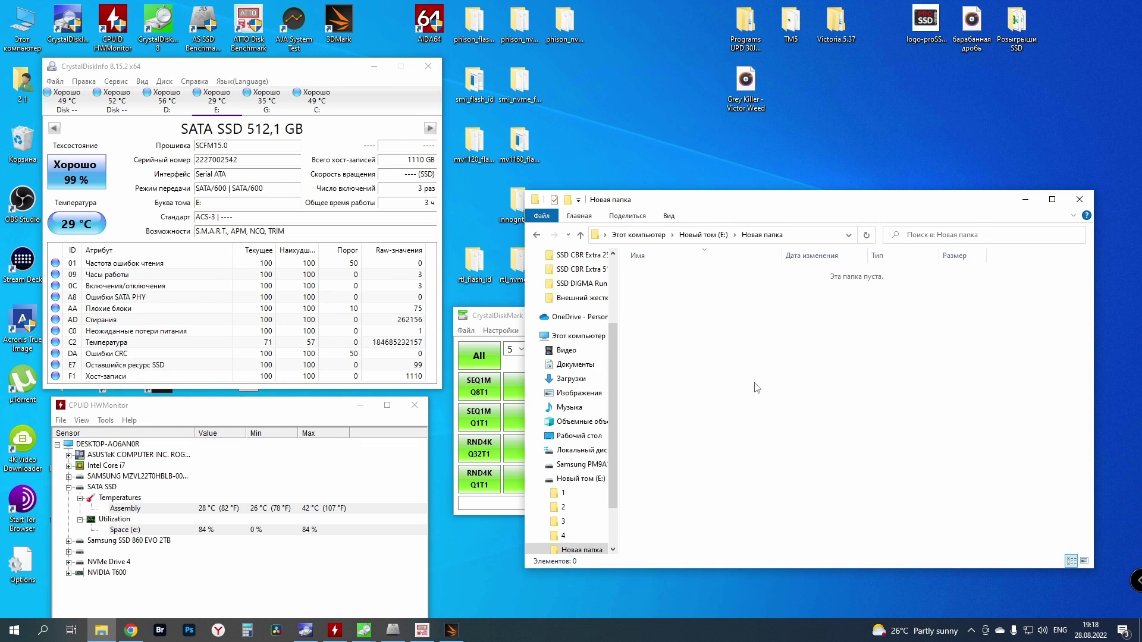
pyautogui.hotkey('ctrl', 'v')
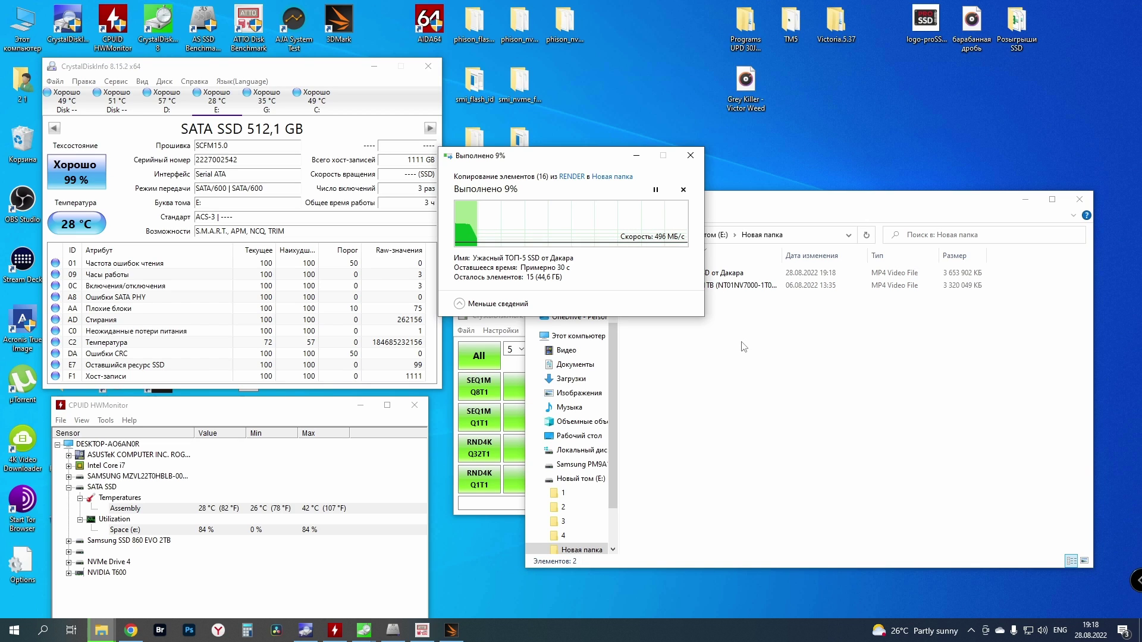
pyautogui.hotkey('alt', 'Up')
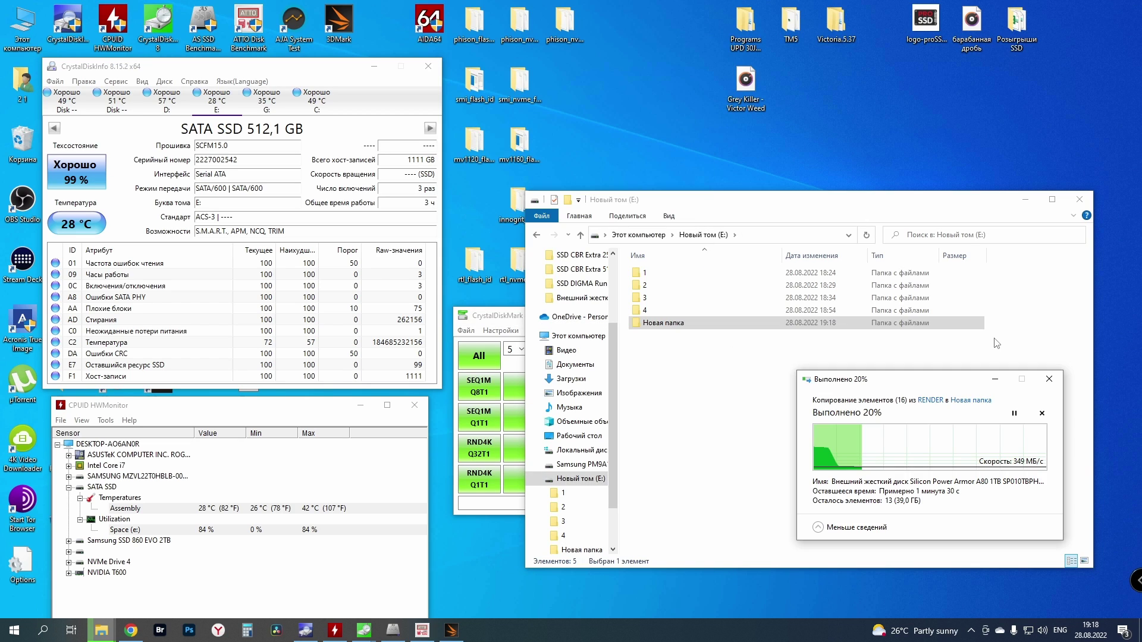